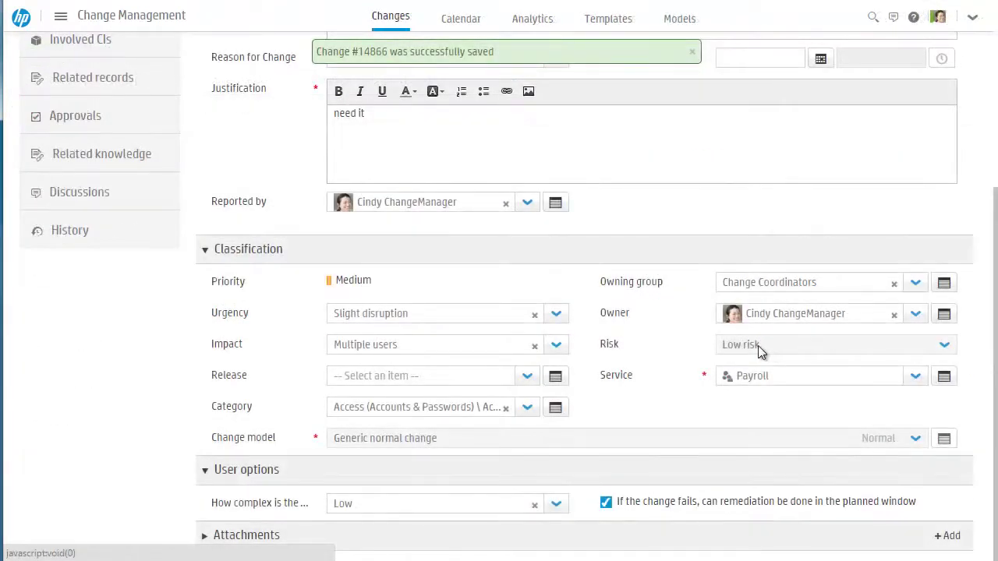
# Set change 14866's urgency to Total loss of service, raising its priority to High.
pyautogui.click(555, 314)
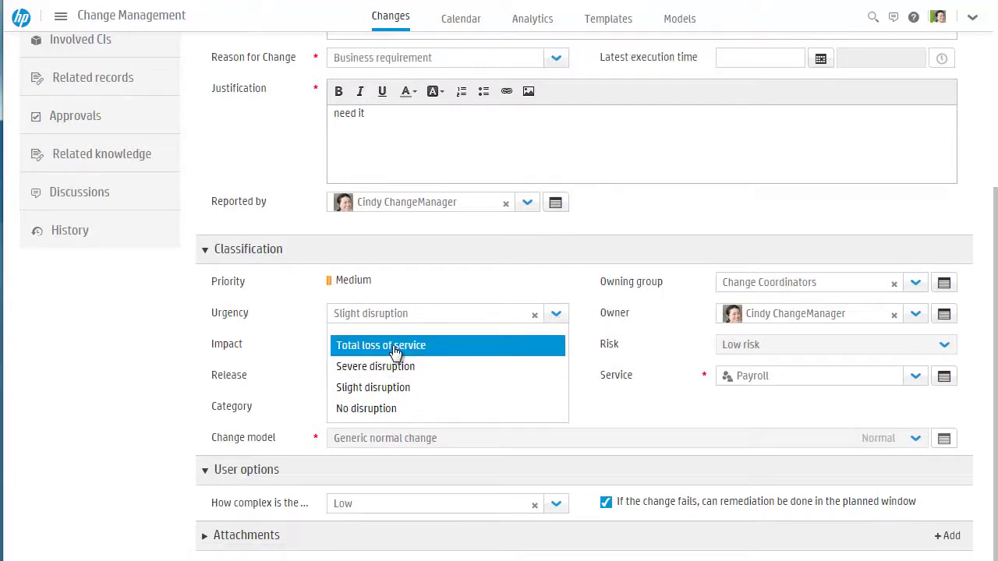
pyautogui.click(395, 353)
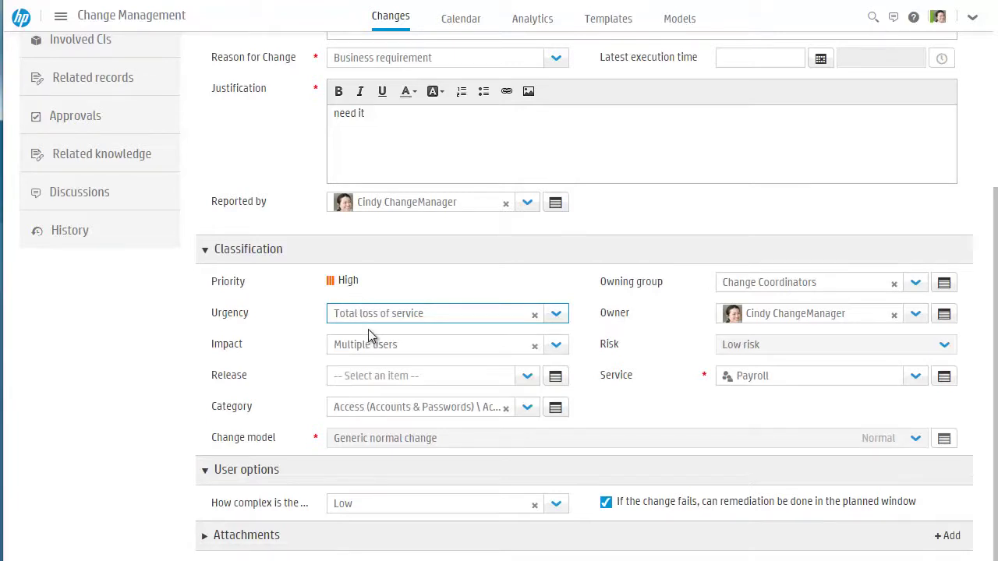
# Add to the description that servers SER123MS004 and SER123MS005 each need 128GB more memory.
pyautogui.scroll(2, 368, 329)
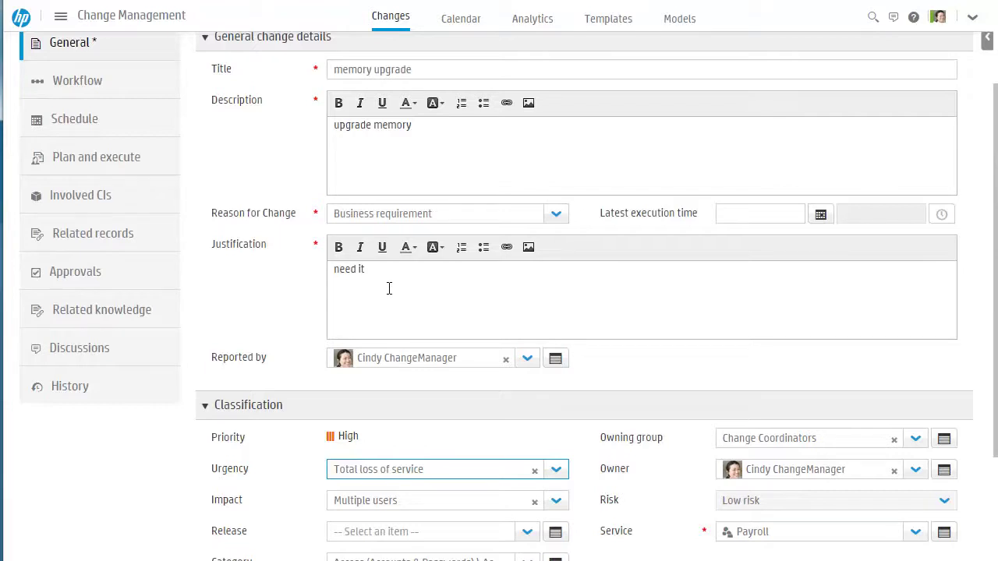
pyautogui.click(386, 147)
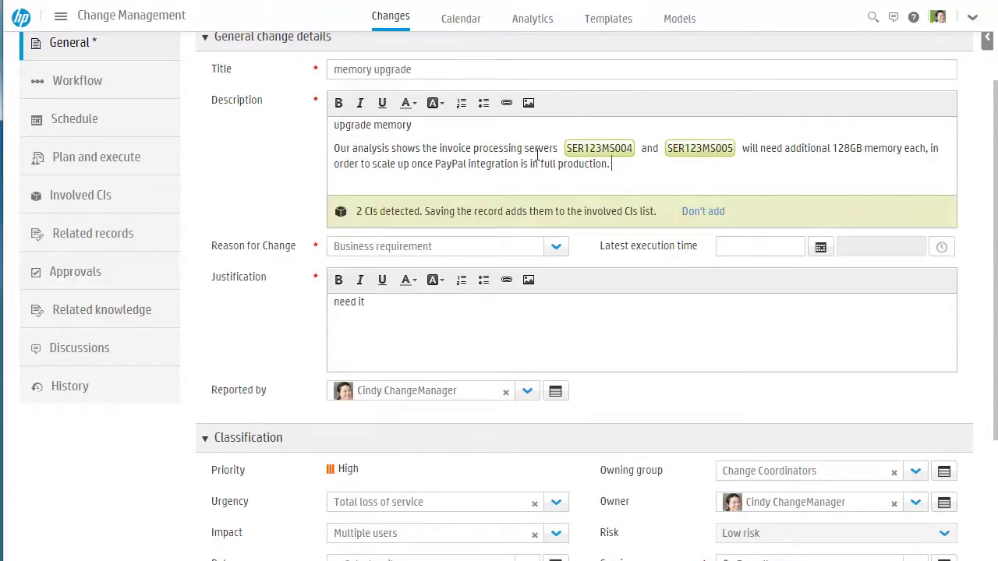
pyautogui.moveTo(578, 149)
pyautogui.scroll(1, 586, 150)
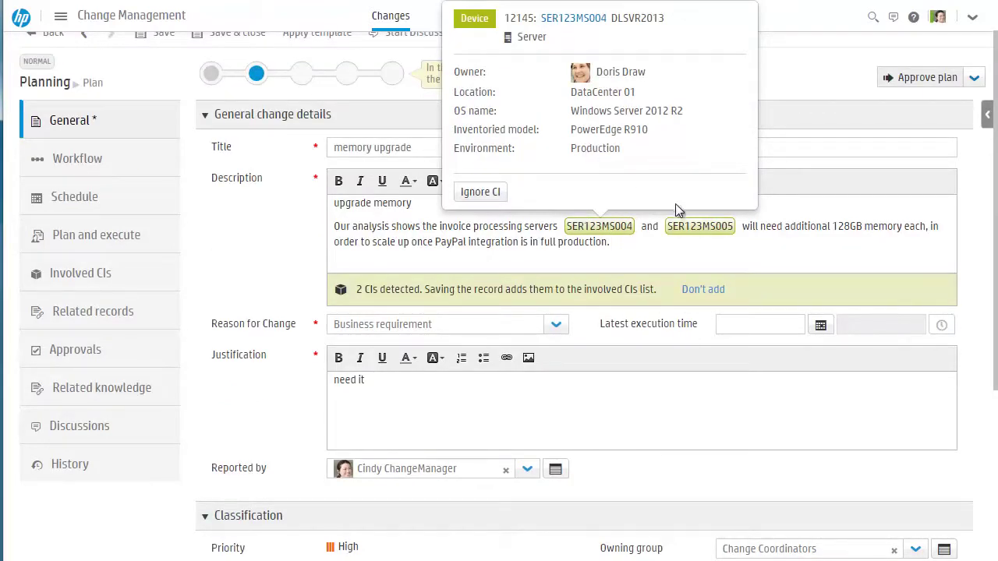
pyautogui.moveTo(698, 234)
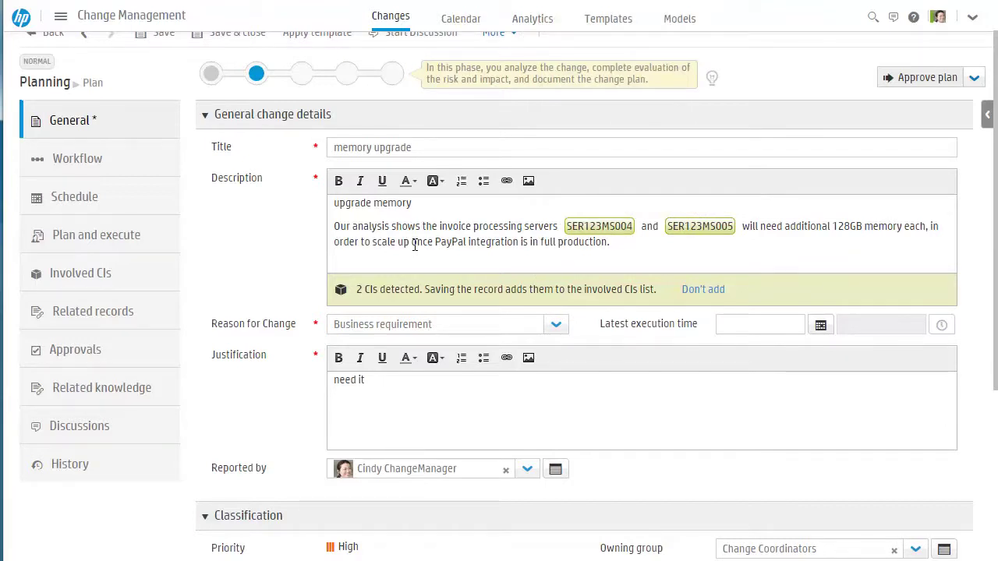
# Save change 14866 and look over its two involved servers and three affected services.
pyautogui.click(88, 277)
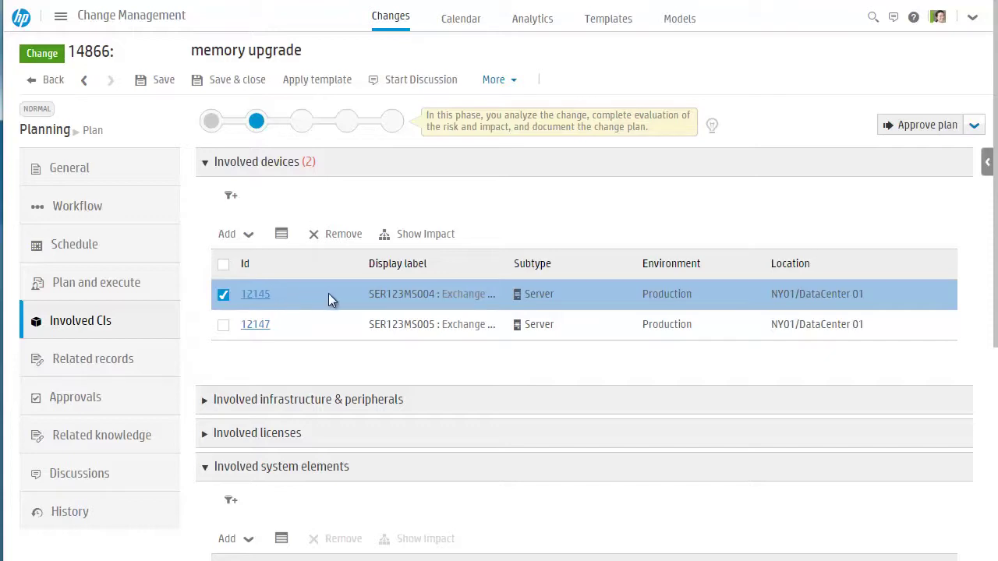
pyautogui.scroll(-1, 392, 343)
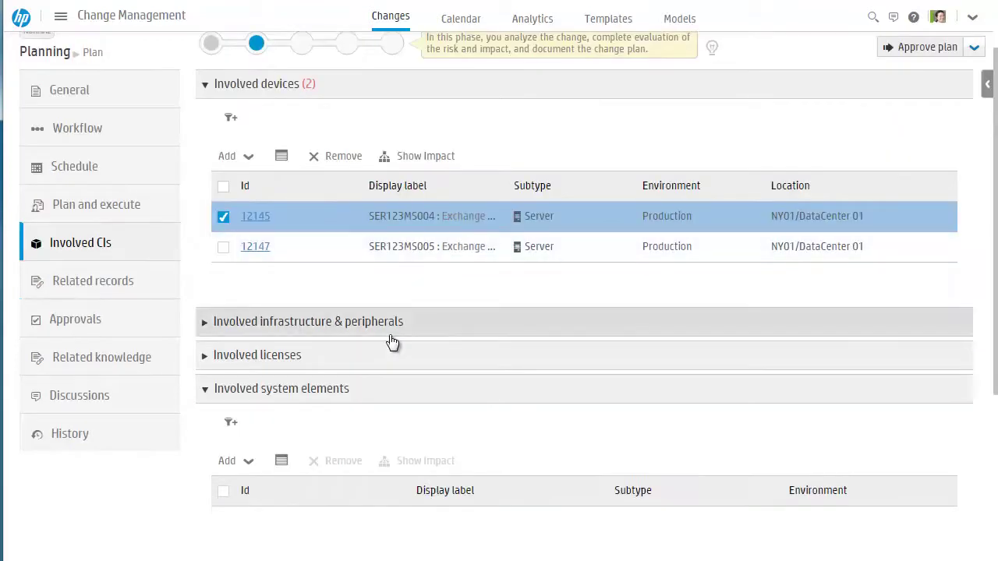
pyautogui.scroll(-3, 392, 343)
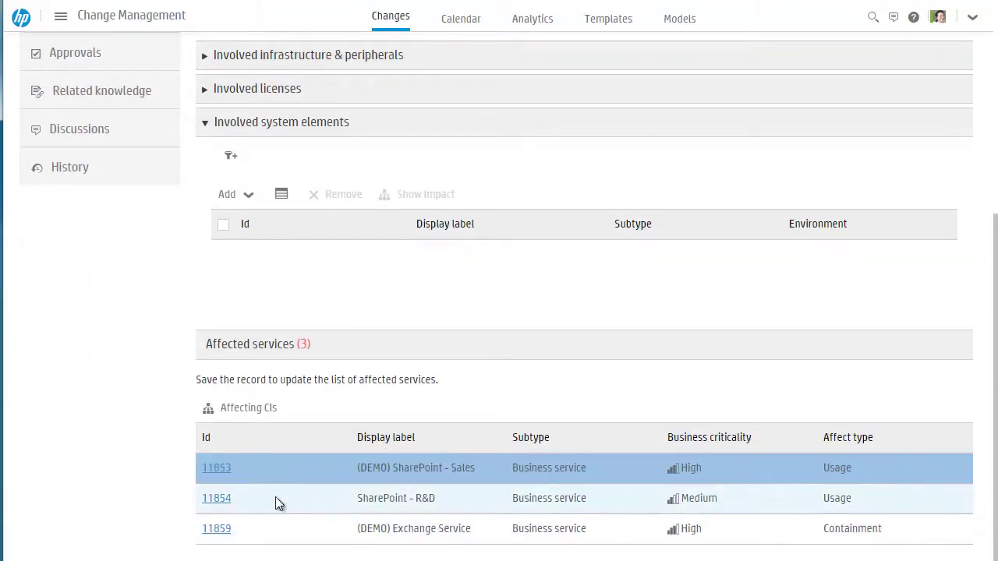
pyautogui.click(283, 468)
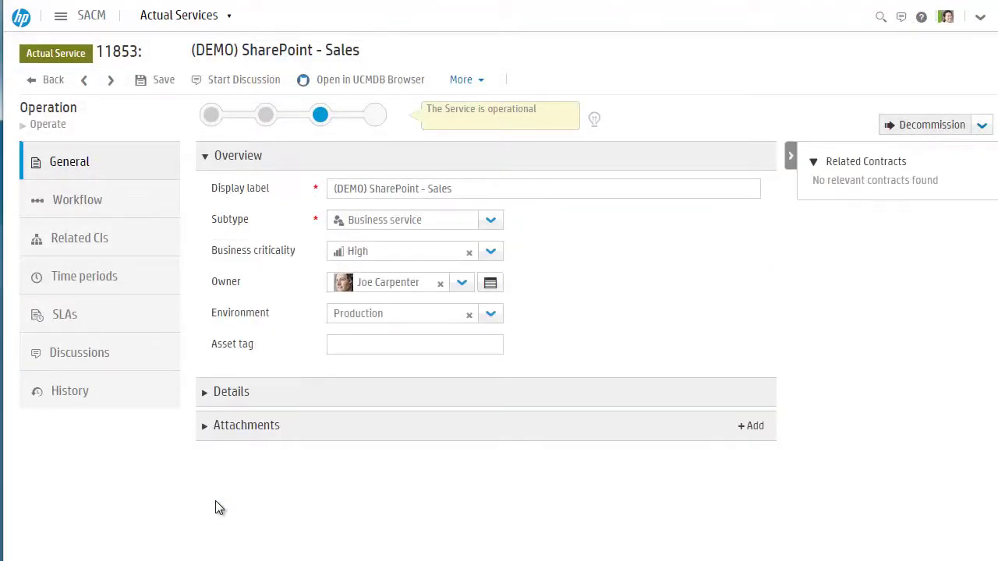
pyautogui.moveTo(391, 290)
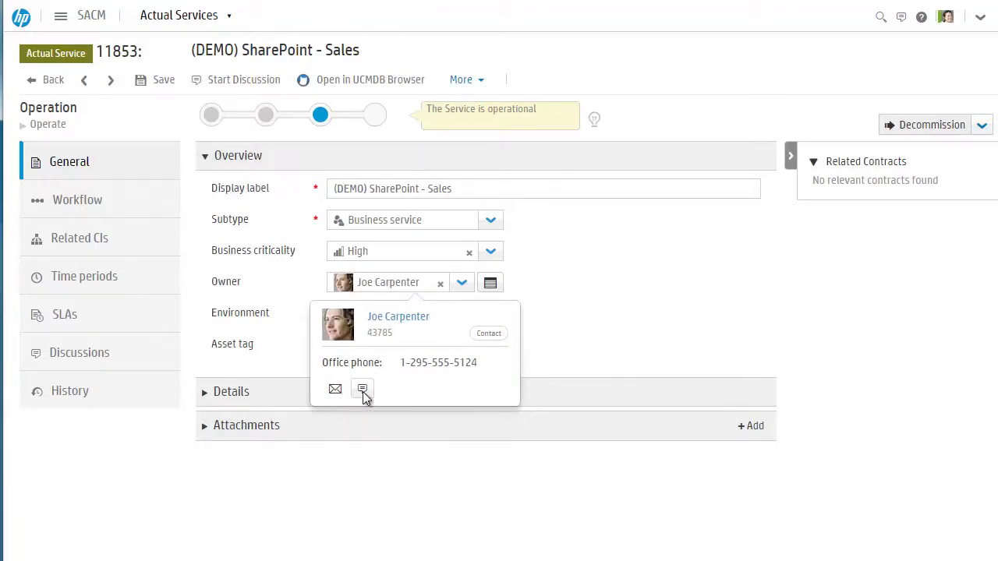
pyautogui.click(53, 82)
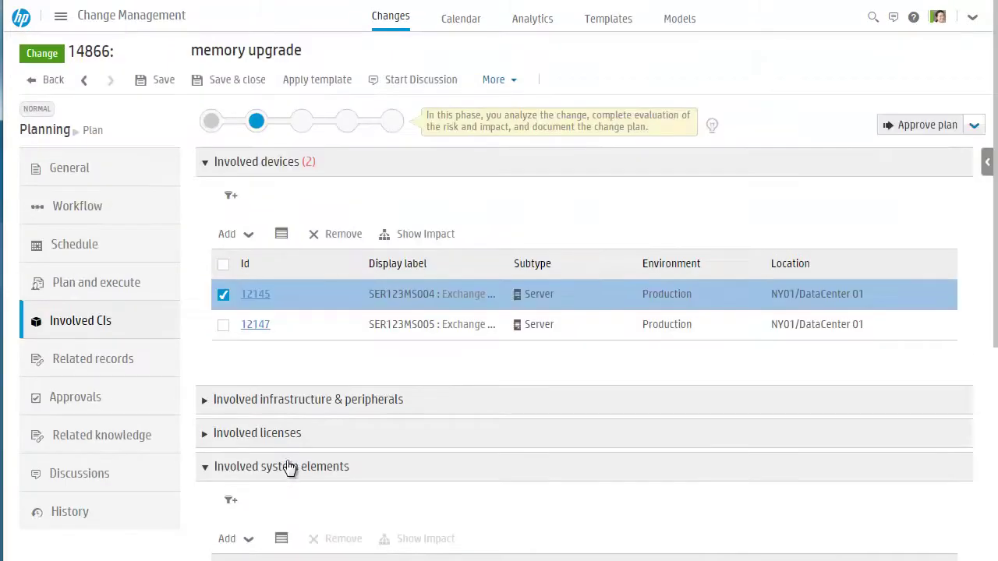
pyautogui.click(425, 235)
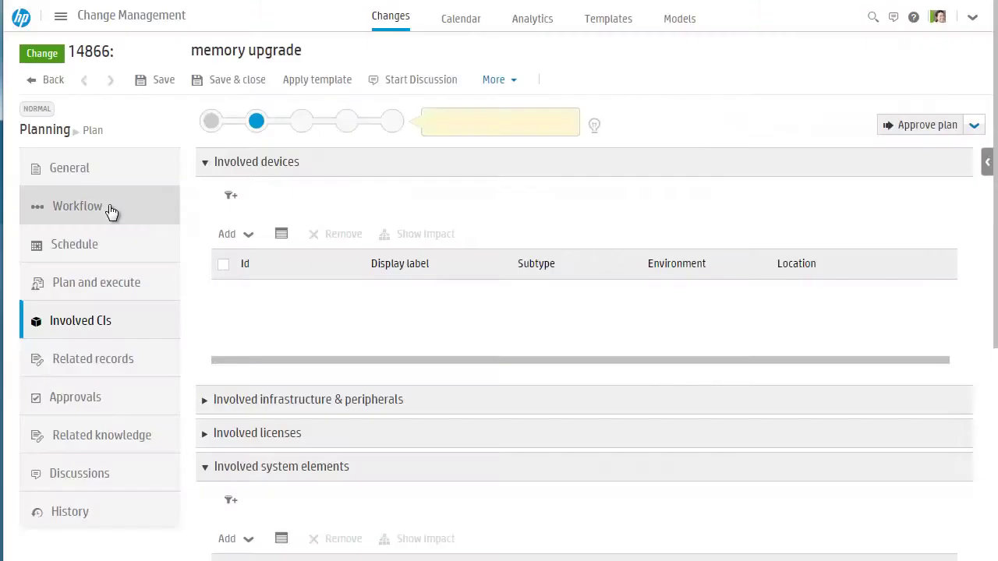
# Give change 14866 a 4-hour duration and book the next free window, 03/25/2015 11:00 AM–3:00 PM.
pyautogui.click(82, 251)
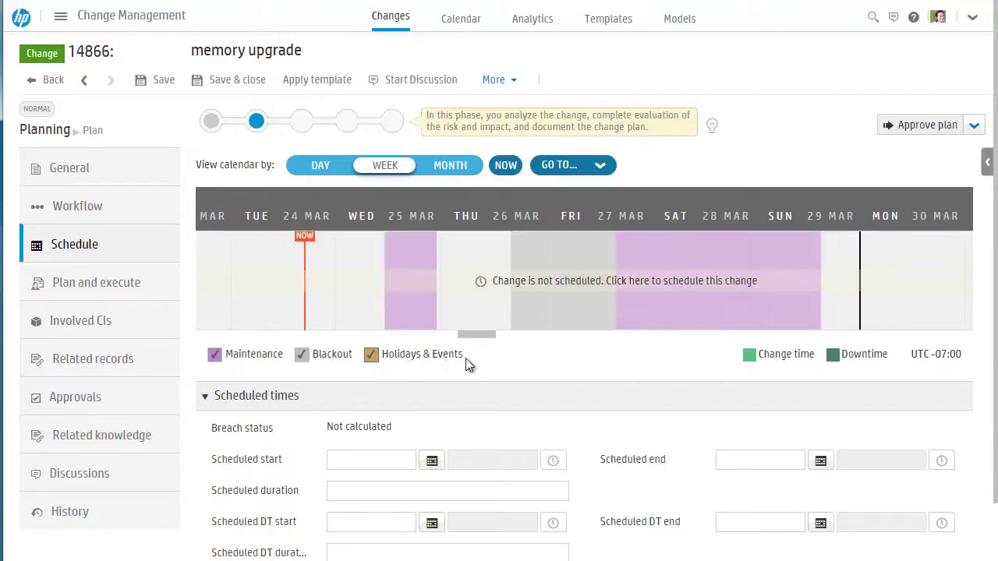
pyautogui.click(391, 493)
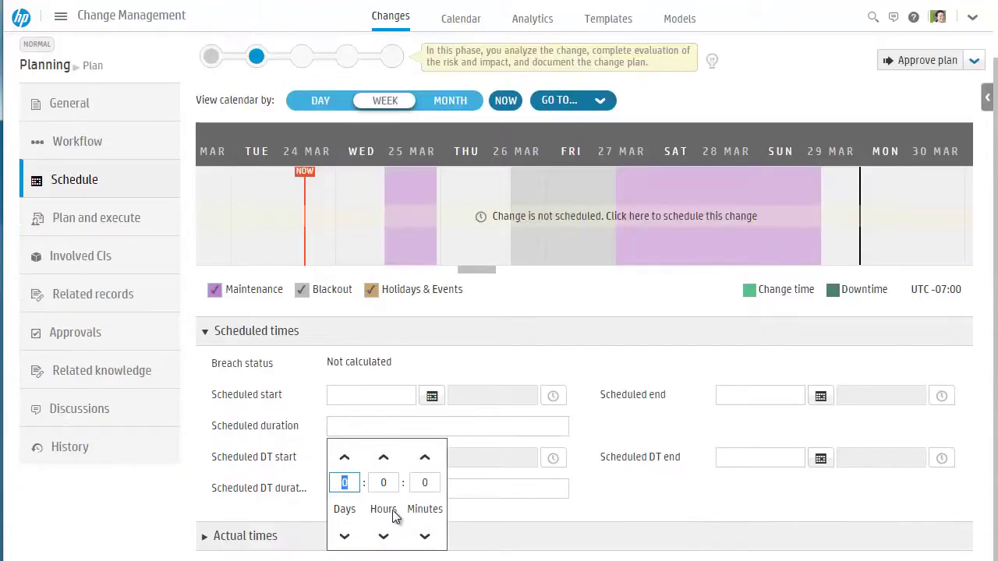
pyautogui.click(383, 459)
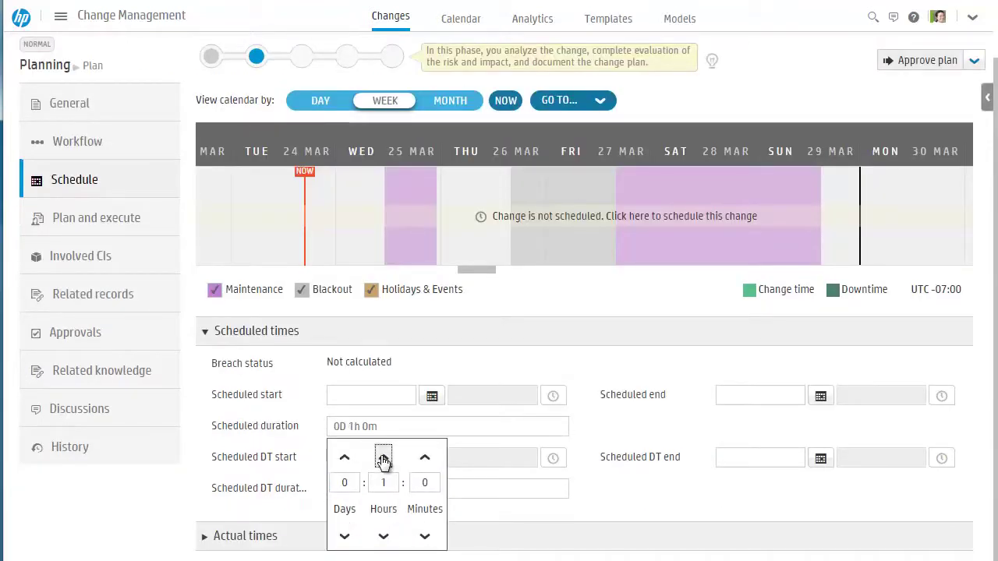
pyautogui.click(383, 459)
pyautogui.click(382, 458)
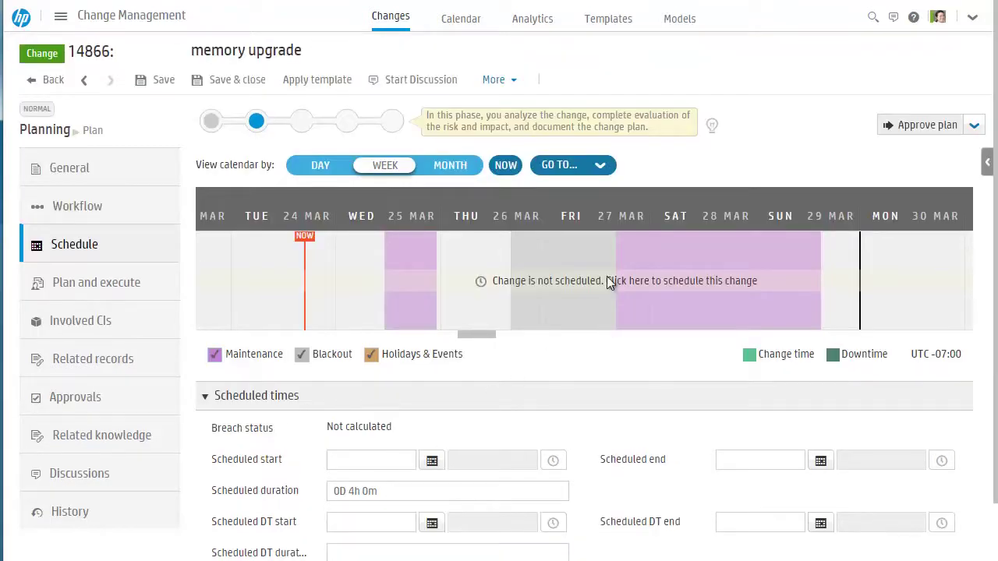
pyautogui.click(610, 285)
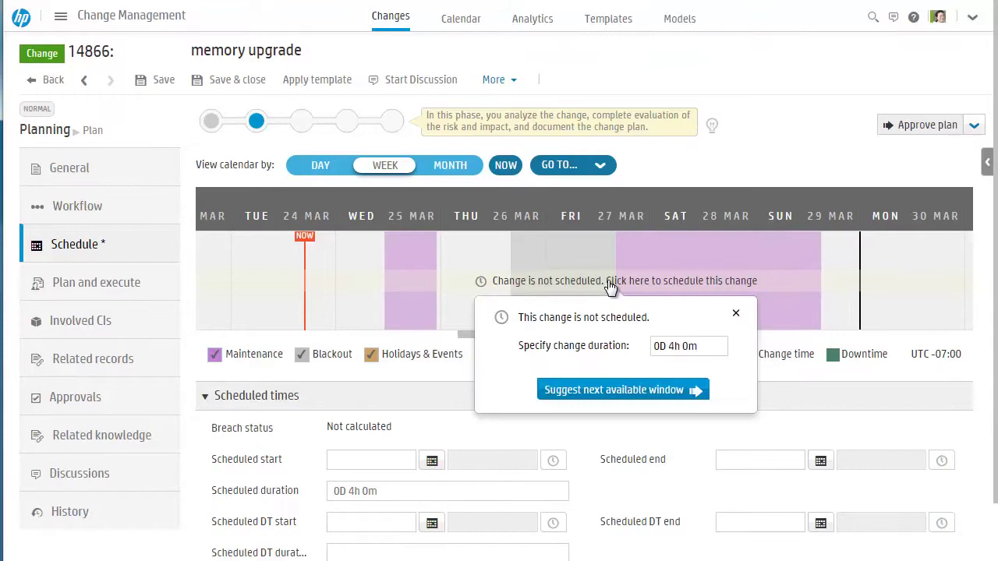
pyautogui.click(618, 390)
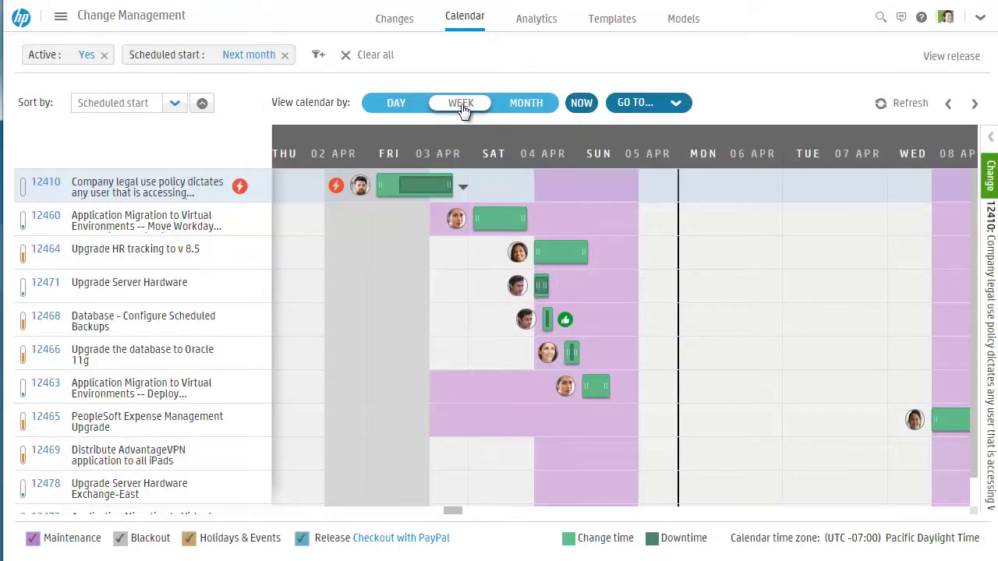
# Move change 12410 out of the blackout period into the Saturday 4-Apr-15 window.
pyautogui.click(121, 539)
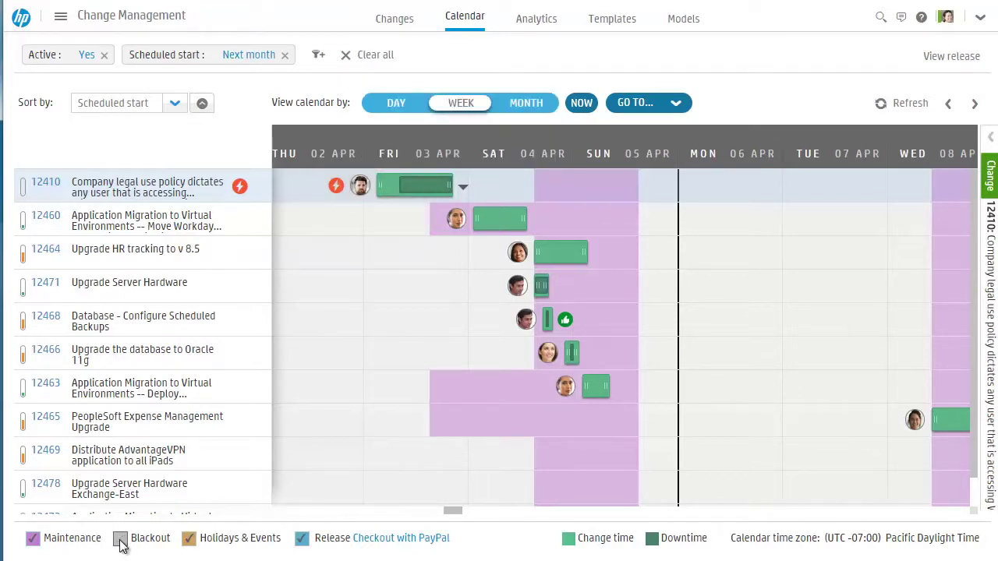
pyautogui.click(120, 538)
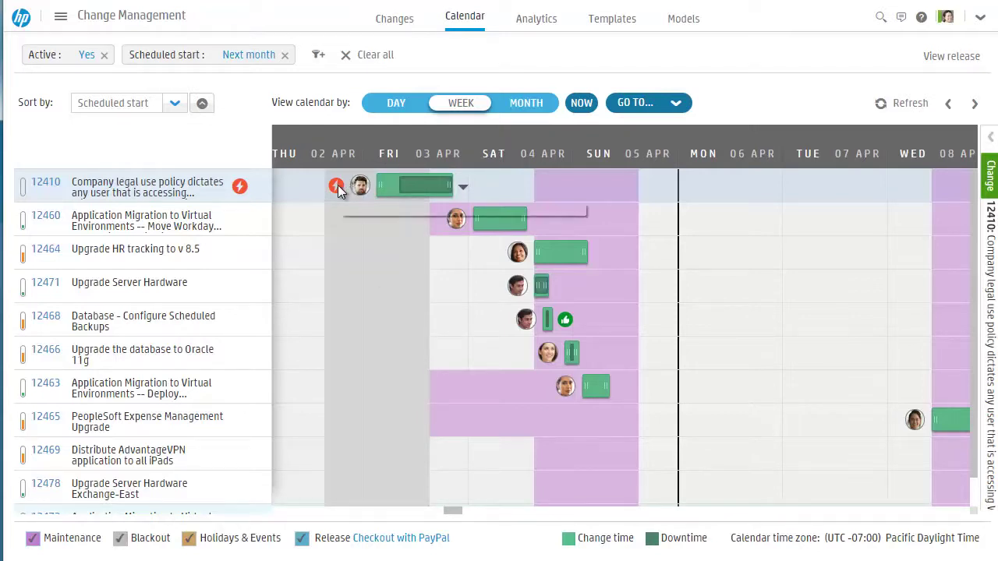
pyautogui.moveTo(336, 190)
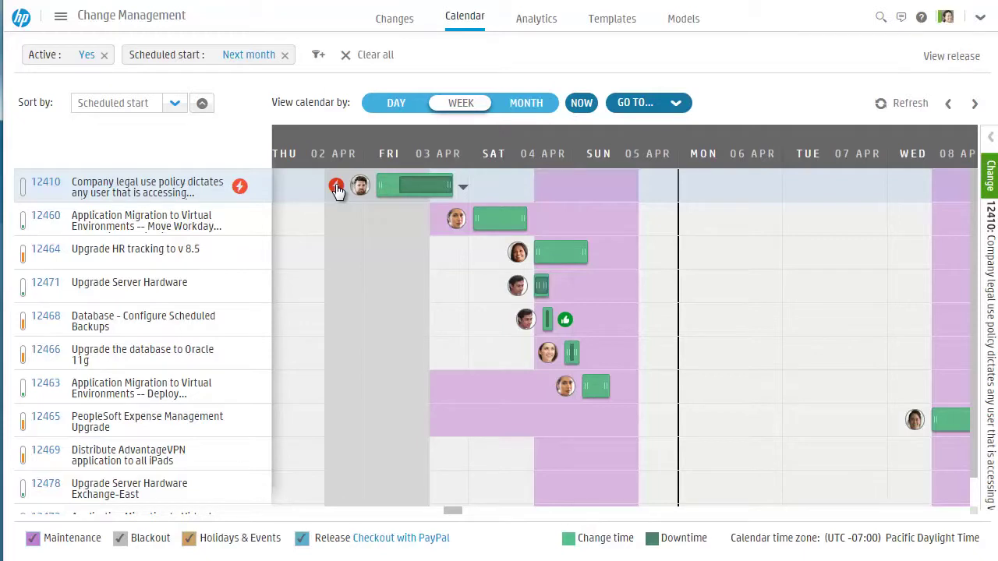
pyautogui.click(337, 190)
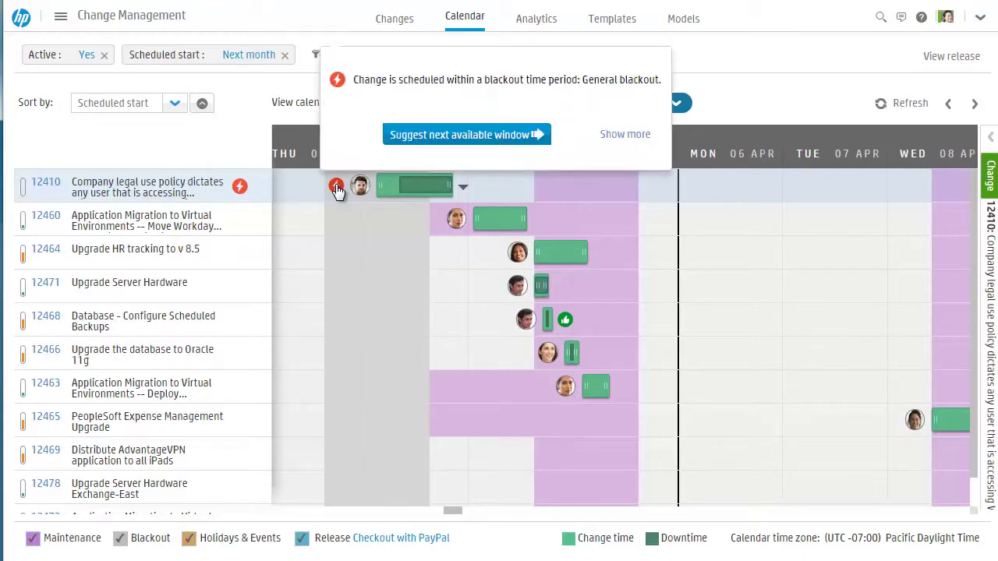
pyautogui.click(624, 138)
pyautogui.click(613, 349)
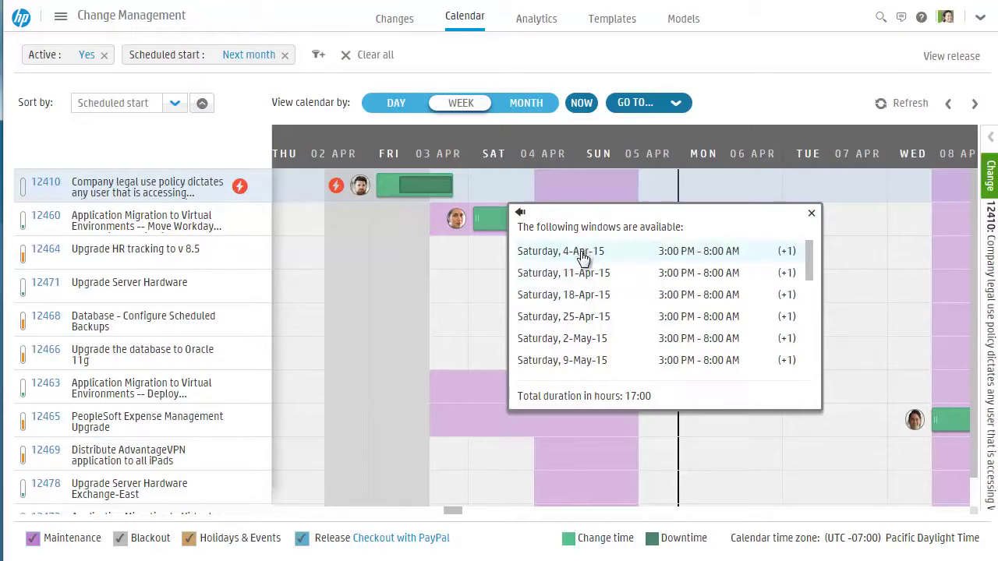
pyautogui.click(583, 262)
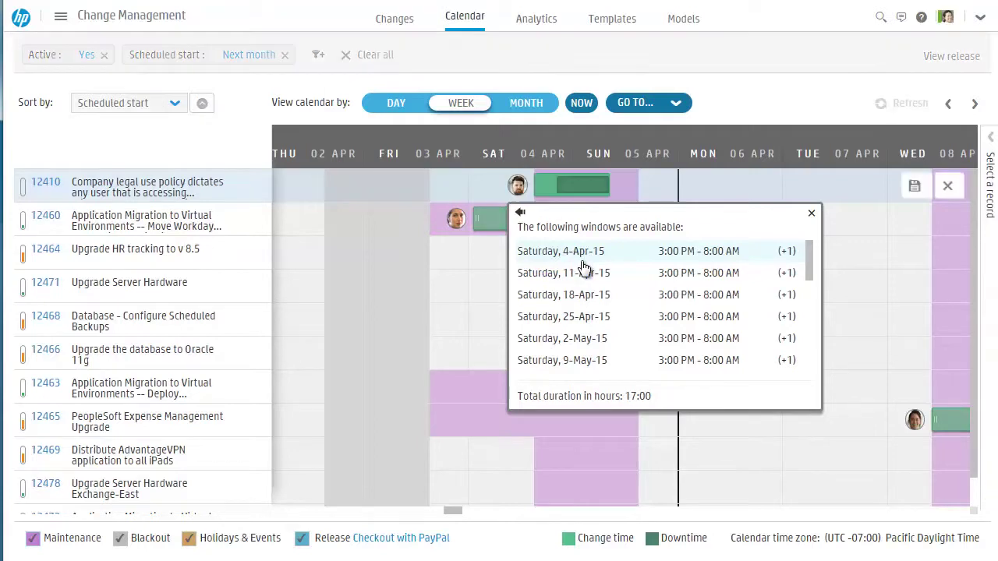
pyautogui.click(812, 214)
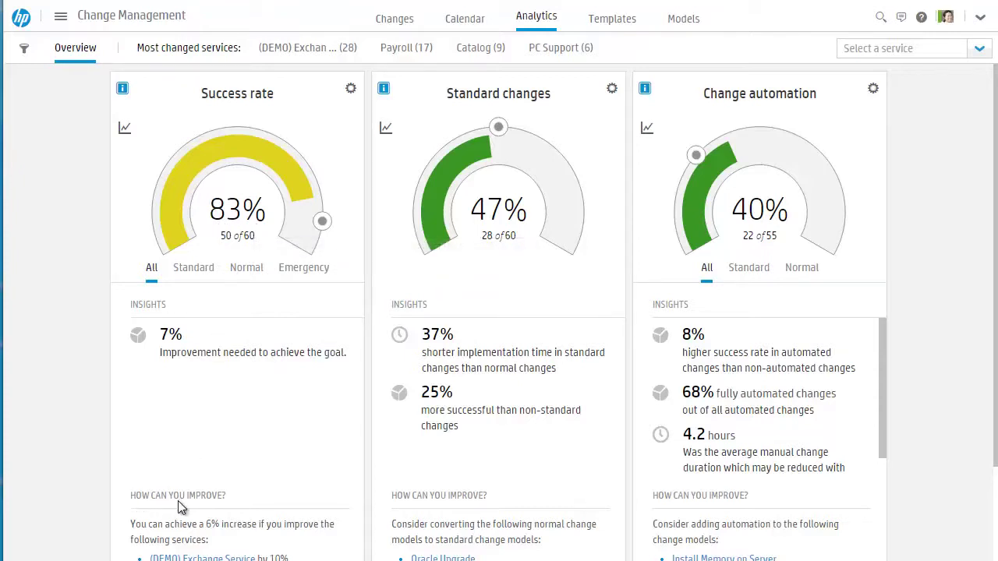
# Bring up the Success rate's suggested action points comparing successful and unsuccessful changes.
pyautogui.scroll(-2, 218, 474)
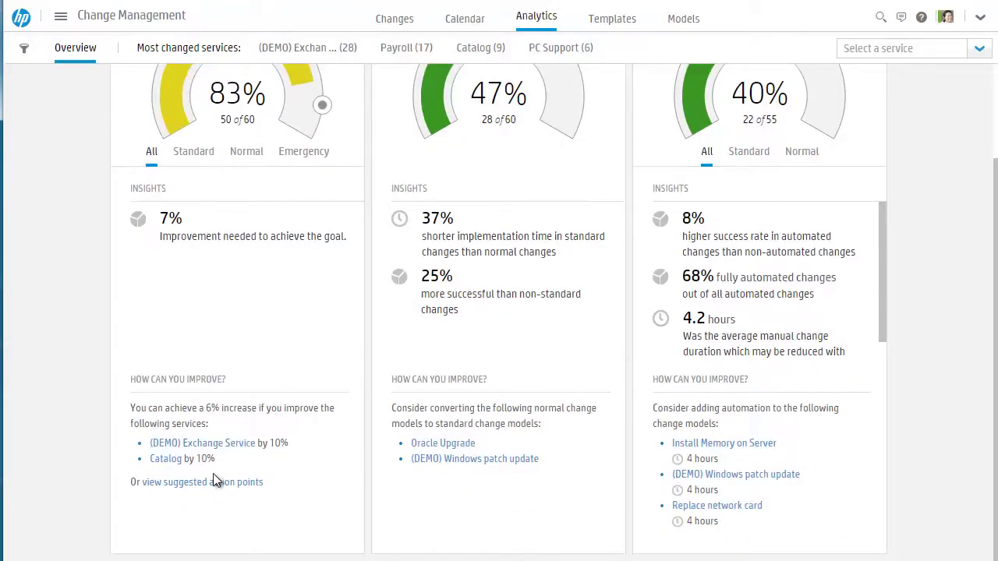
pyautogui.click(212, 483)
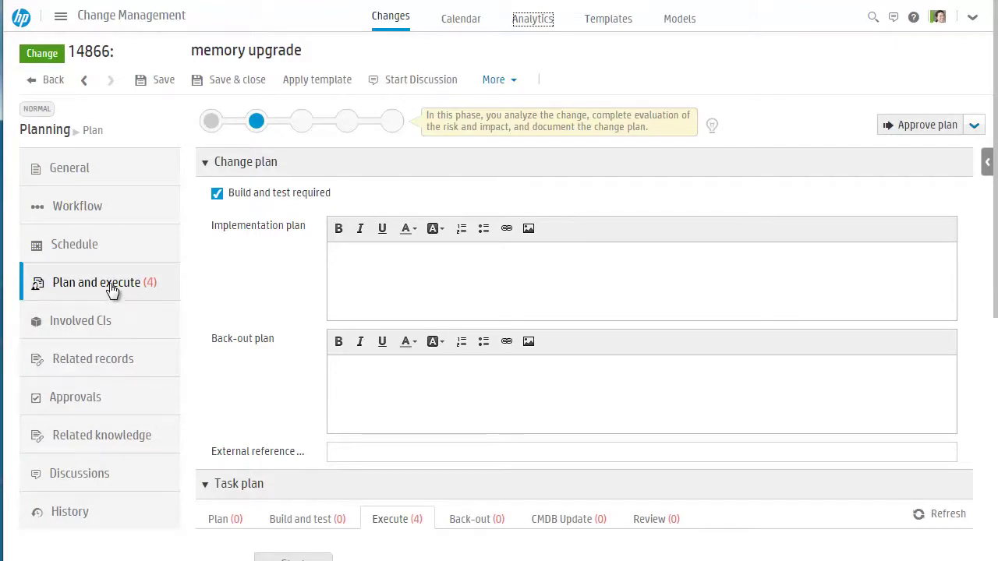
# Start a discussion about change 14866 from its Plan and execute section.
pyautogui.scroll(-4, 230, 344)
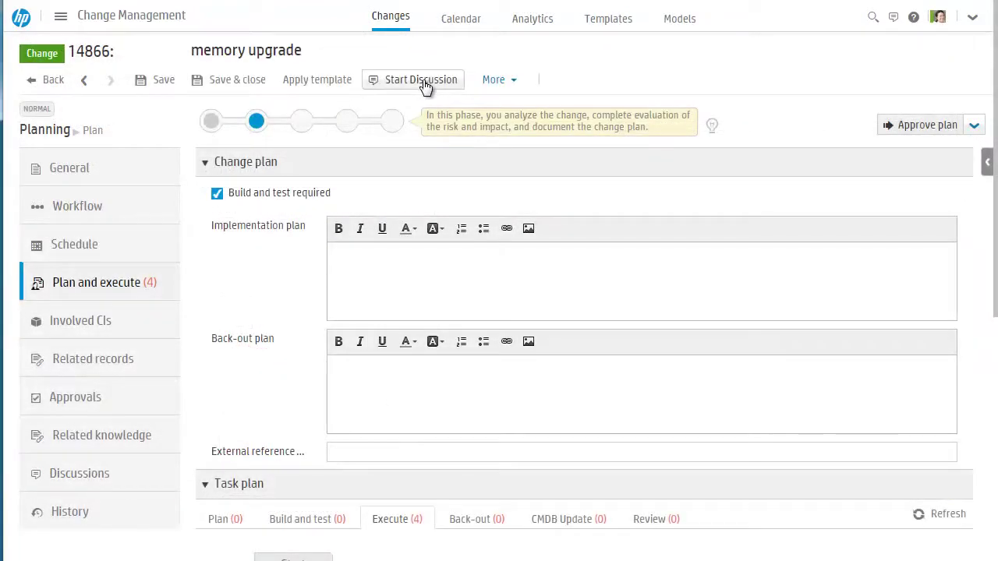
pyautogui.click(424, 85)
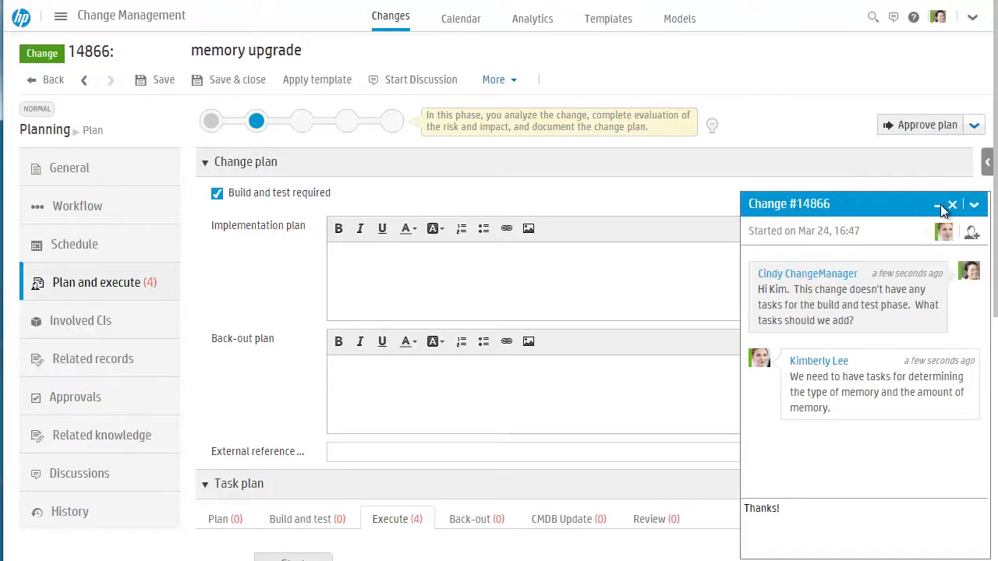
# Post the thank-you reply, then add a manual task after Start in the Build and test plan.
pyautogui.press('Return')
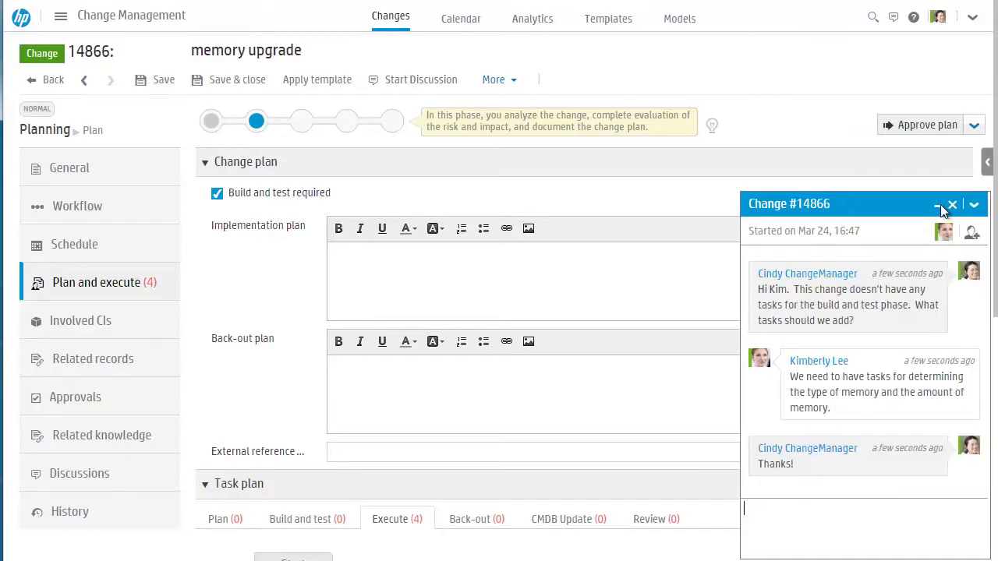
pyautogui.click(941, 205)
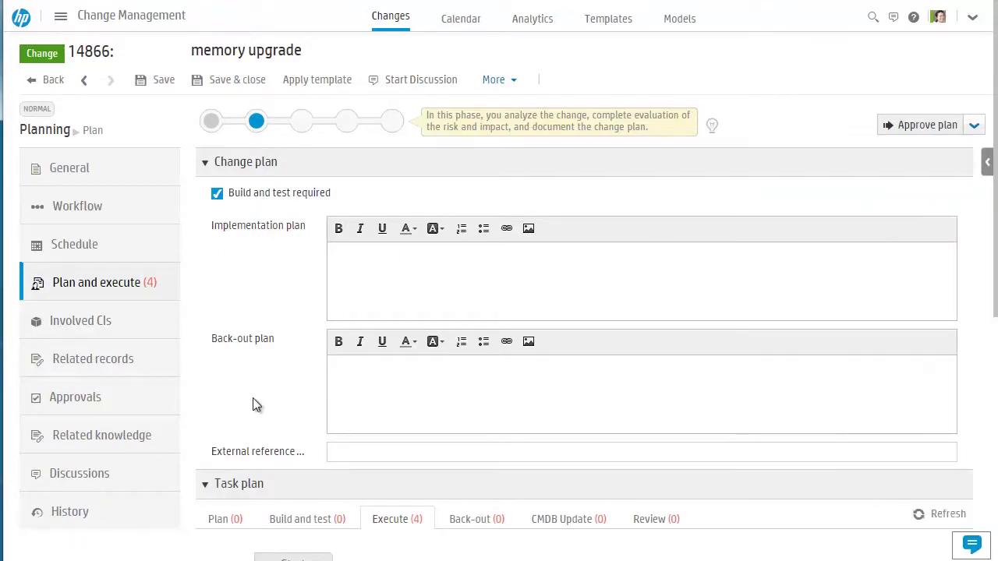
pyautogui.click(324, 524)
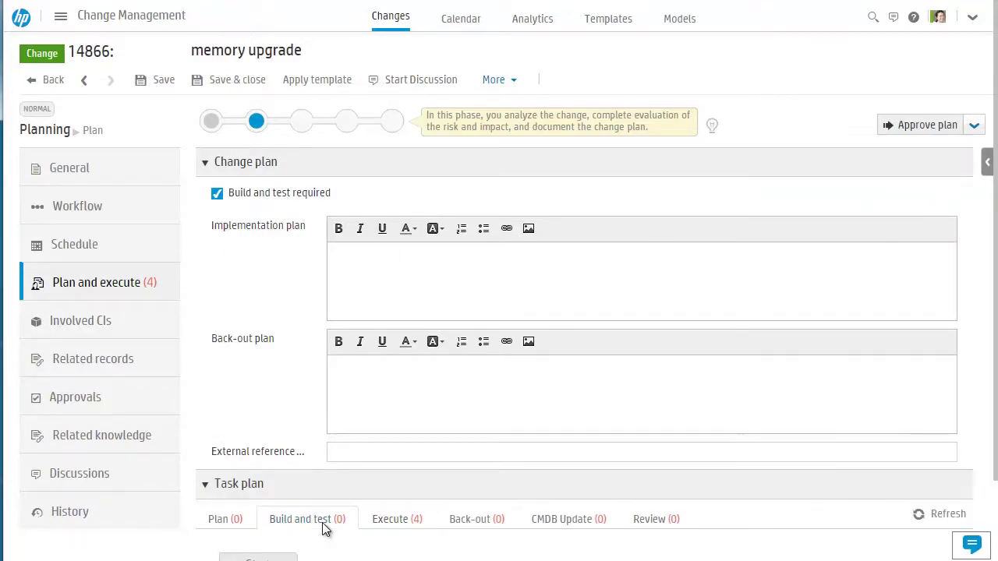
pyautogui.scroll(-1, 328, 480)
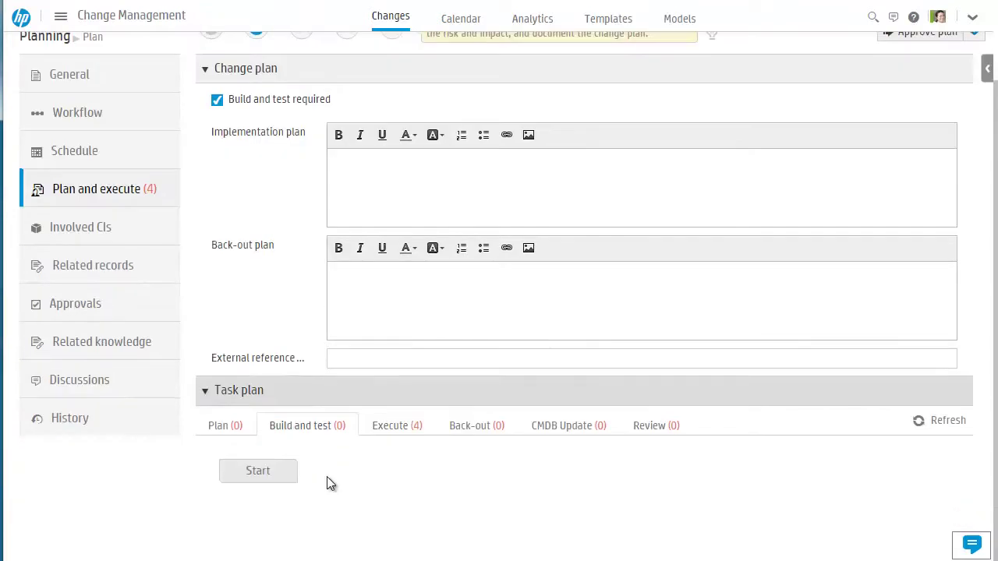
pyautogui.click(262, 485)
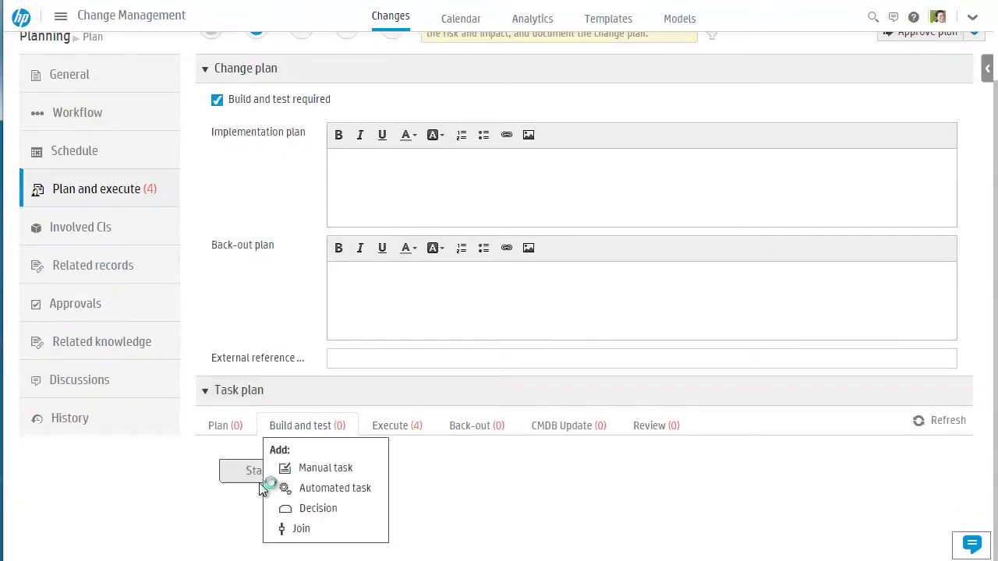
pyautogui.click(304, 468)
pyautogui.click(257, 196)
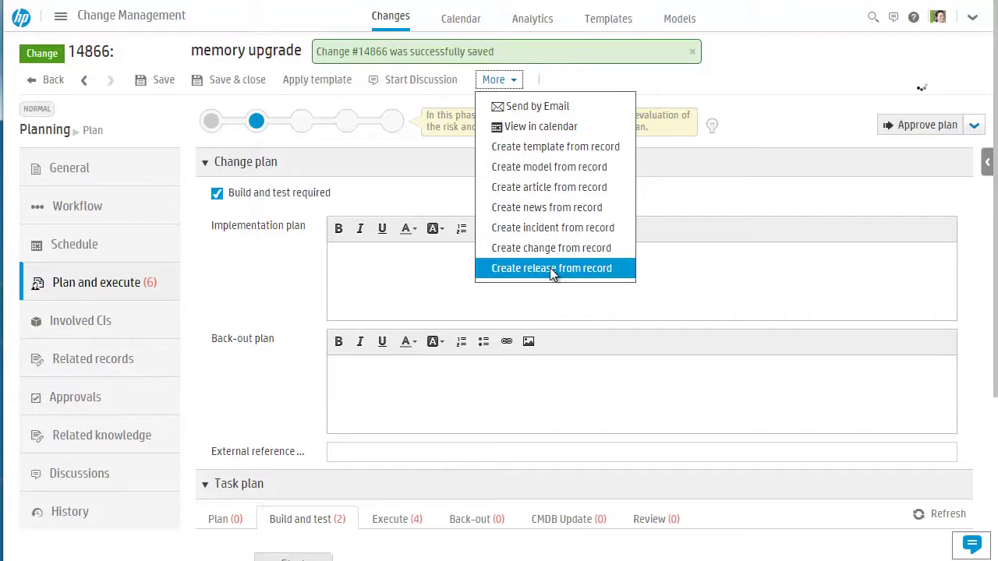
# Create a Major payroll release titled 'Improvements to the payroll service' from the change and save it.
pyautogui.click(550, 267)
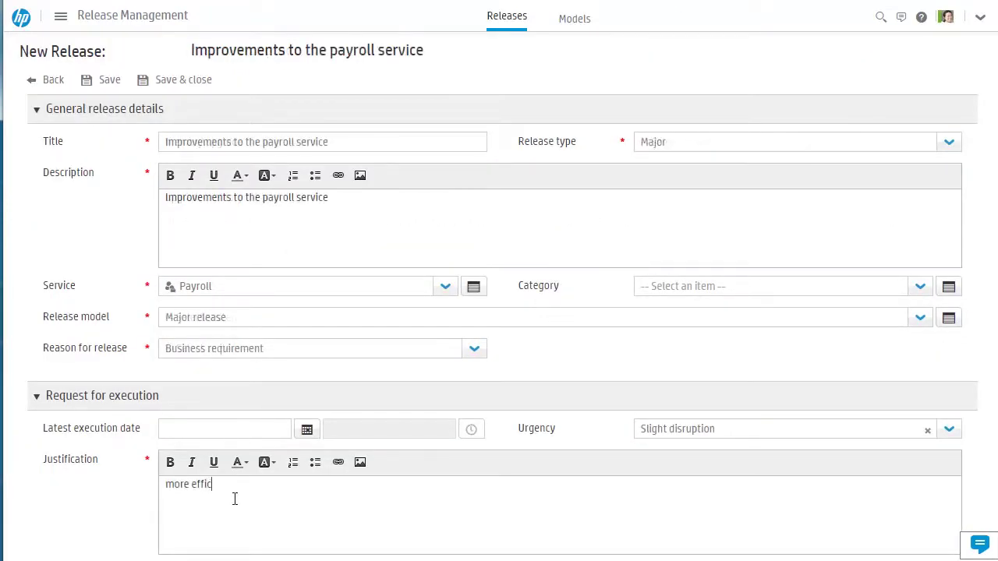
pyautogui.write('ient')
pyautogui.click(109, 80)
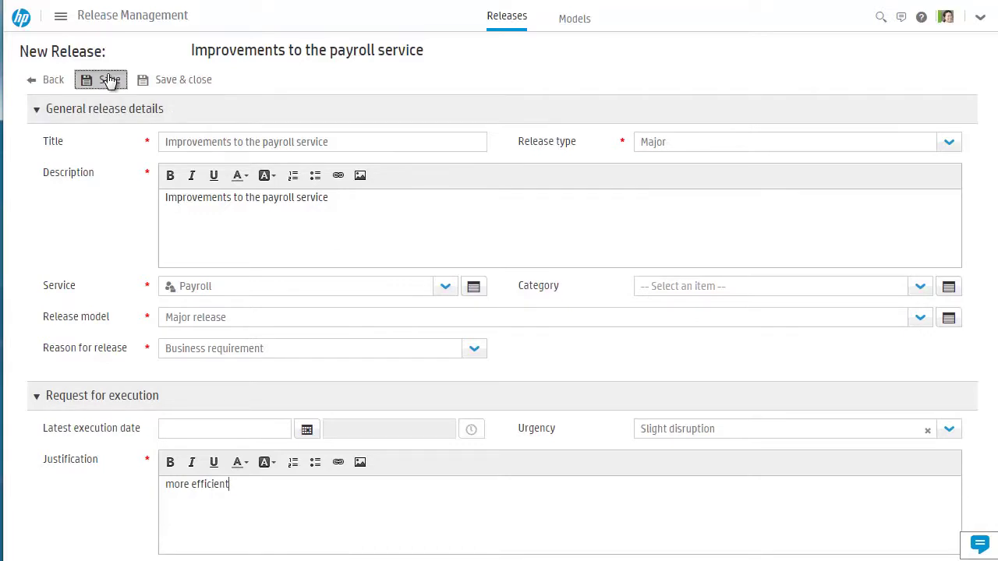
# Add existing changes to release 15200 for five in total, then filter to the two unscheduled ones.
pyautogui.click(103, 281)
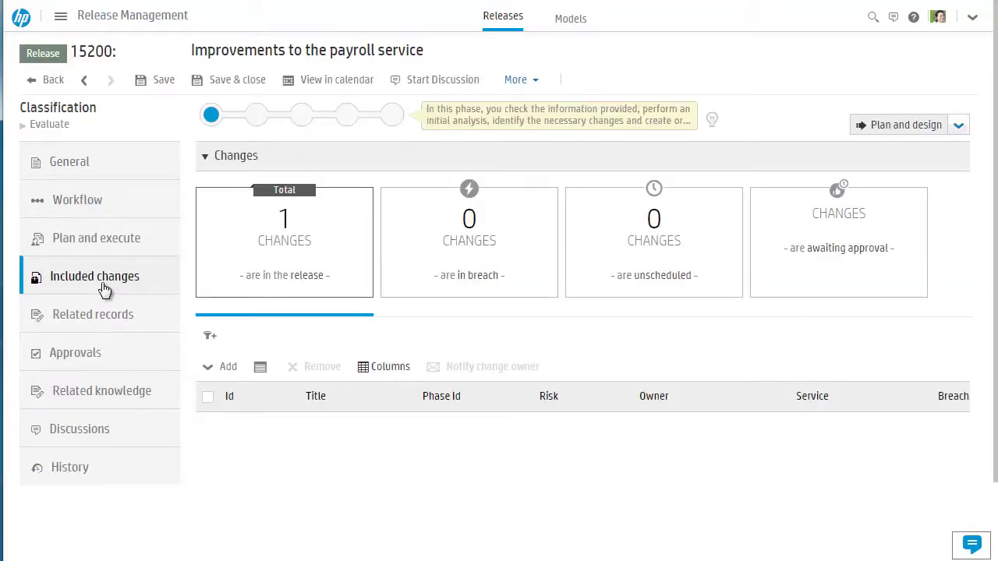
pyautogui.click(261, 368)
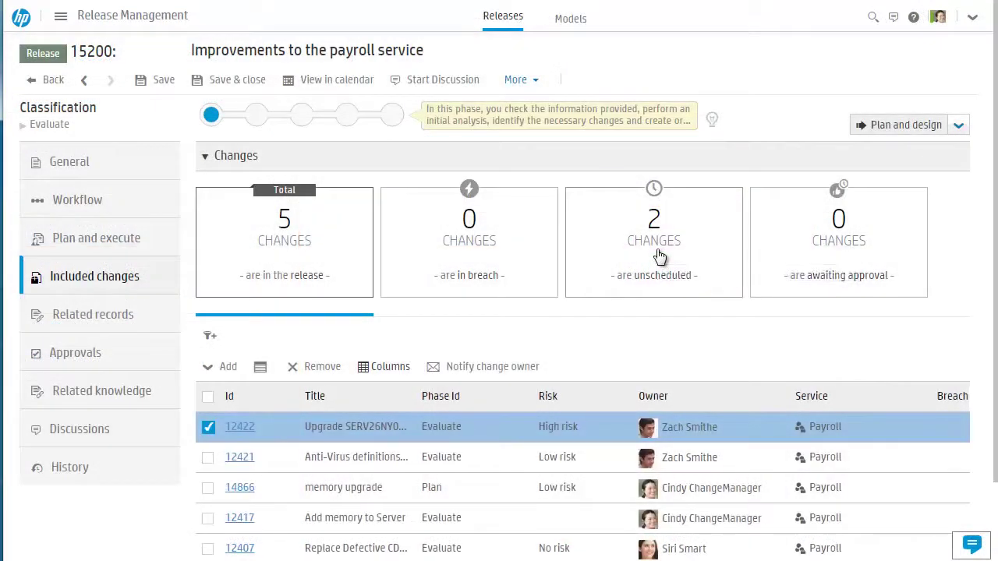
pyautogui.click(658, 255)
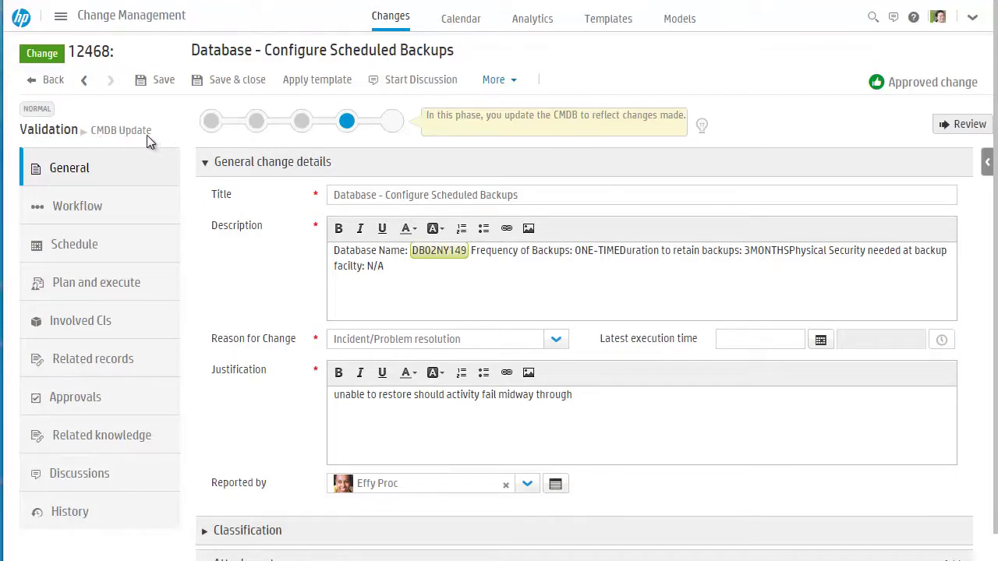
# Review change 12468 with results 'Change was successful.' and completion code Successful, then save it.
pyautogui.click(967, 126)
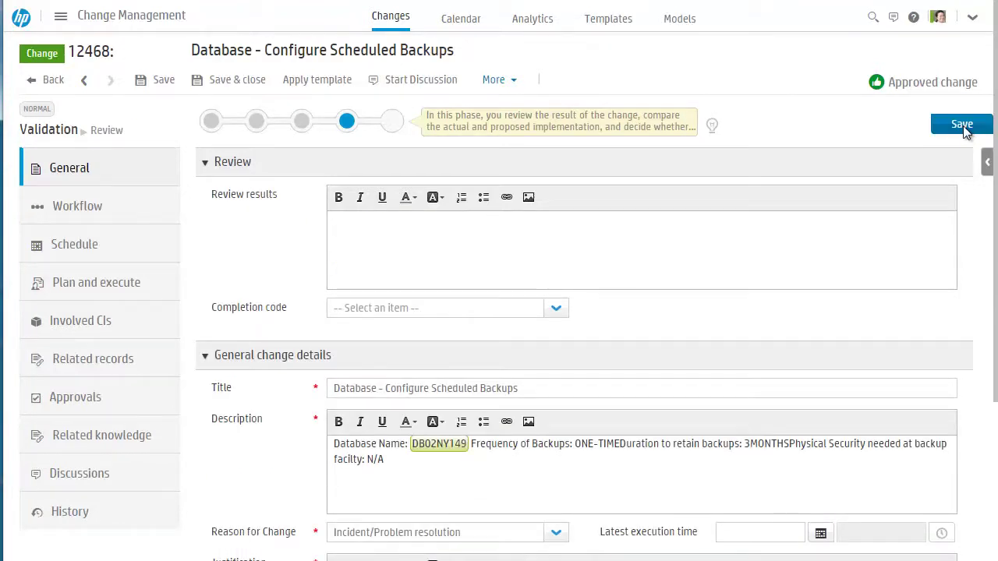
pyautogui.click(536, 228)
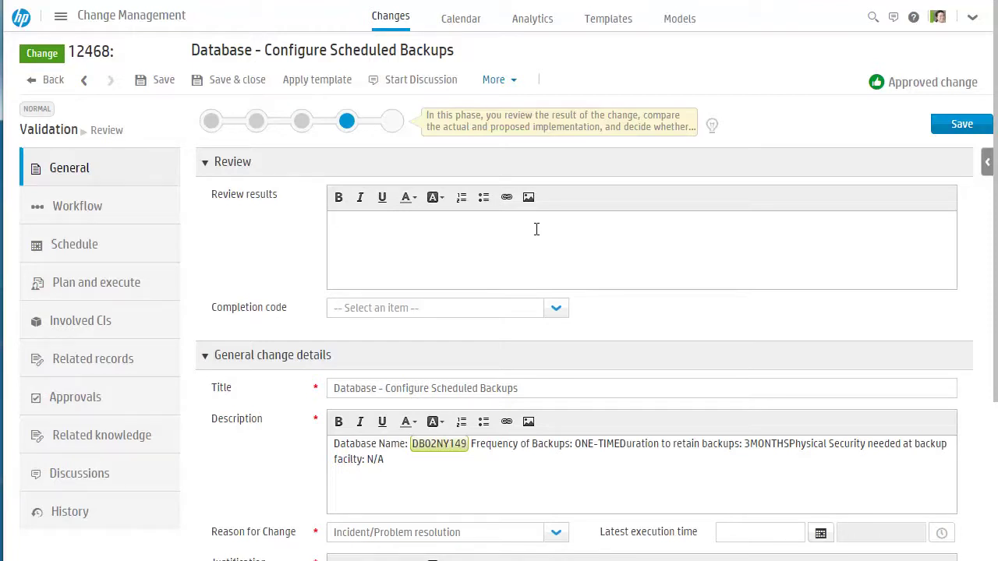
pyautogui.write('Change was successful.')
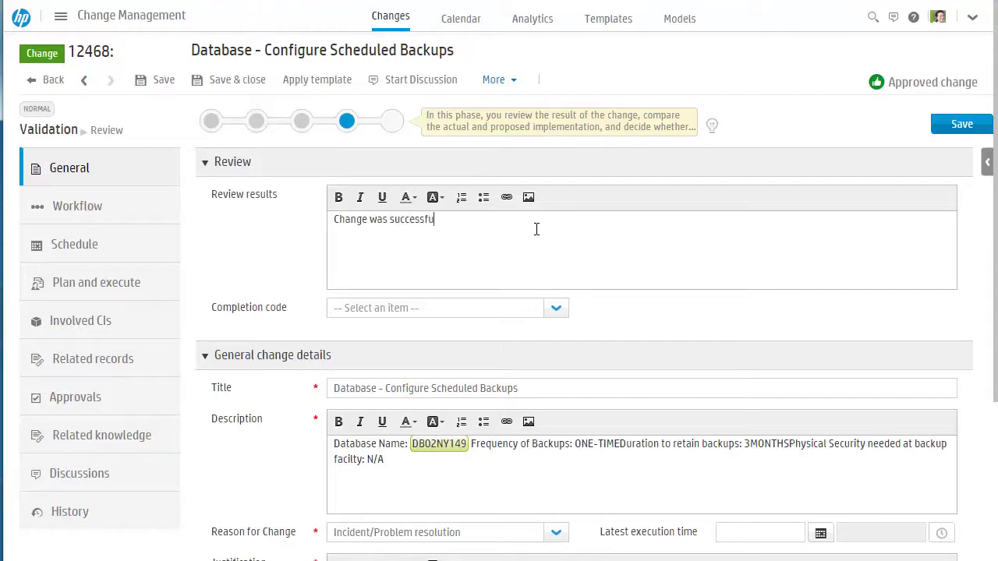
pyautogui.click(559, 311)
pyautogui.scroll(-2, 488, 434)
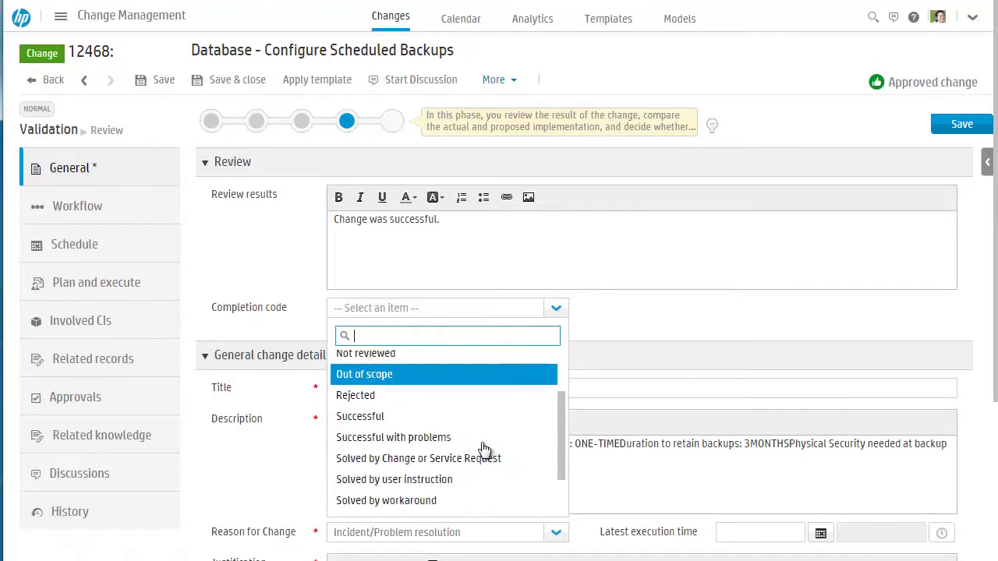
pyautogui.click(378, 420)
pyautogui.click(961, 124)
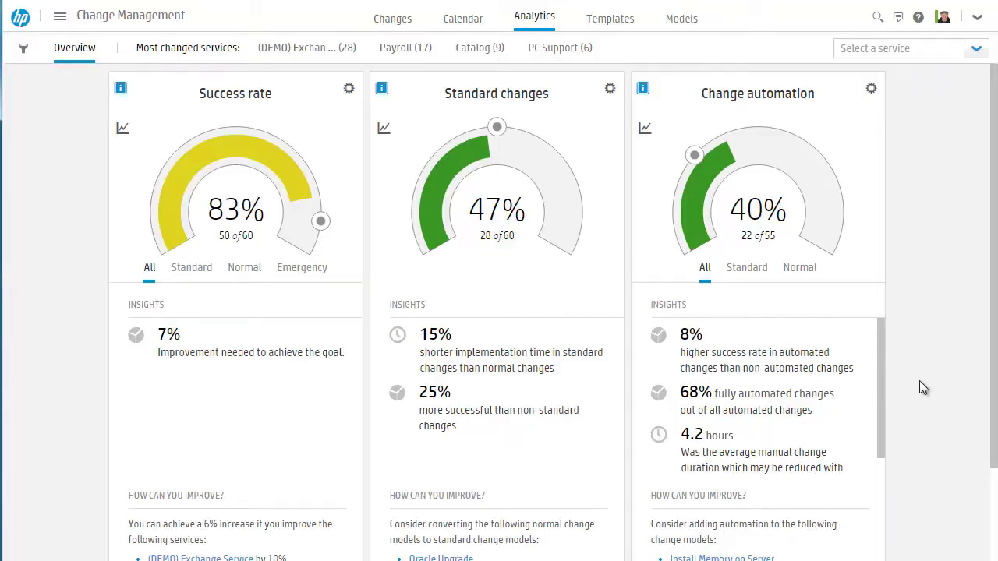
# Open change model 11790 'Replace network card' from the analytics Change automation recommendations.
pyautogui.scroll(-3, 919, 382)
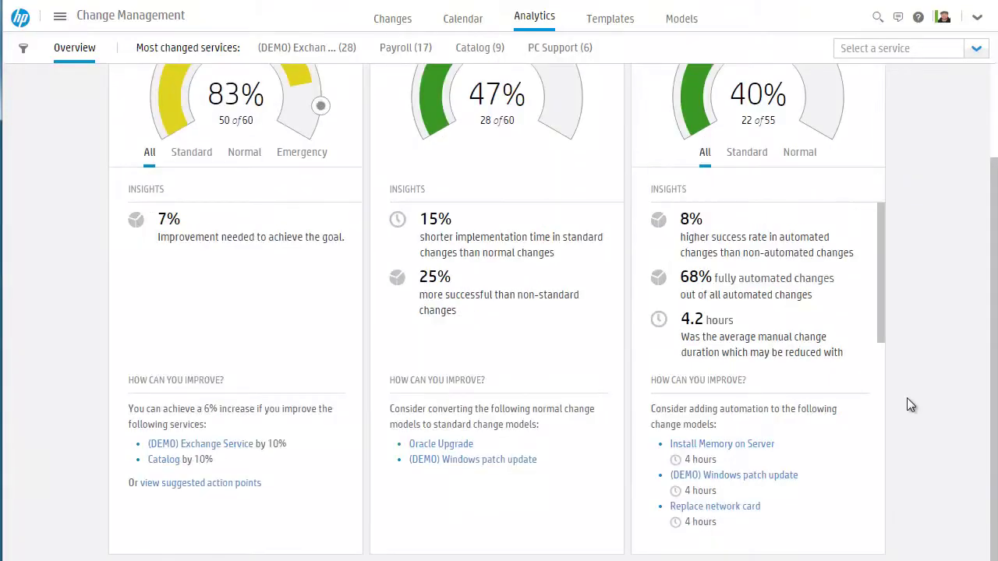
pyautogui.click(740, 511)
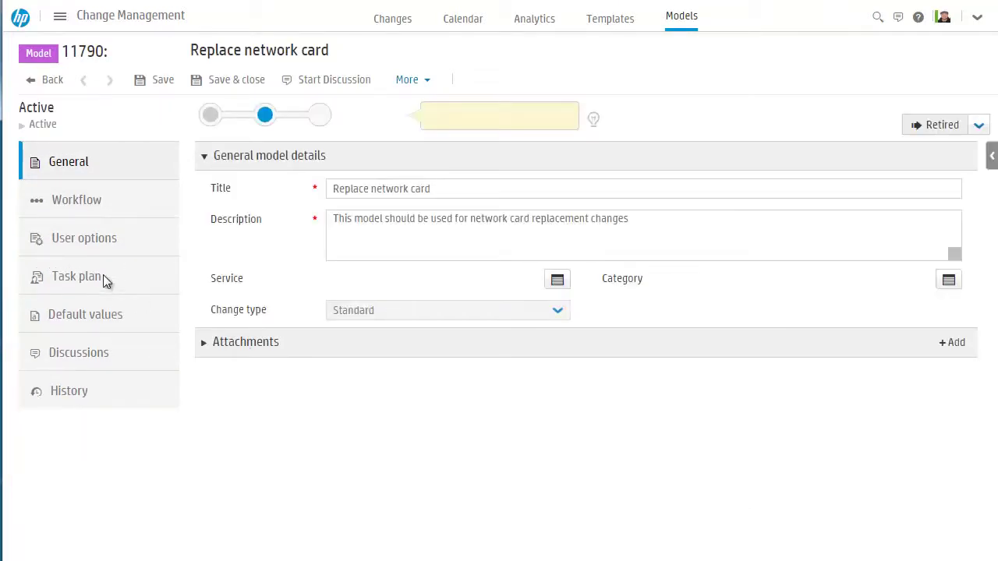
# Add an automated task after Check network in the model's Execute task plan.
pyautogui.click(106, 281)
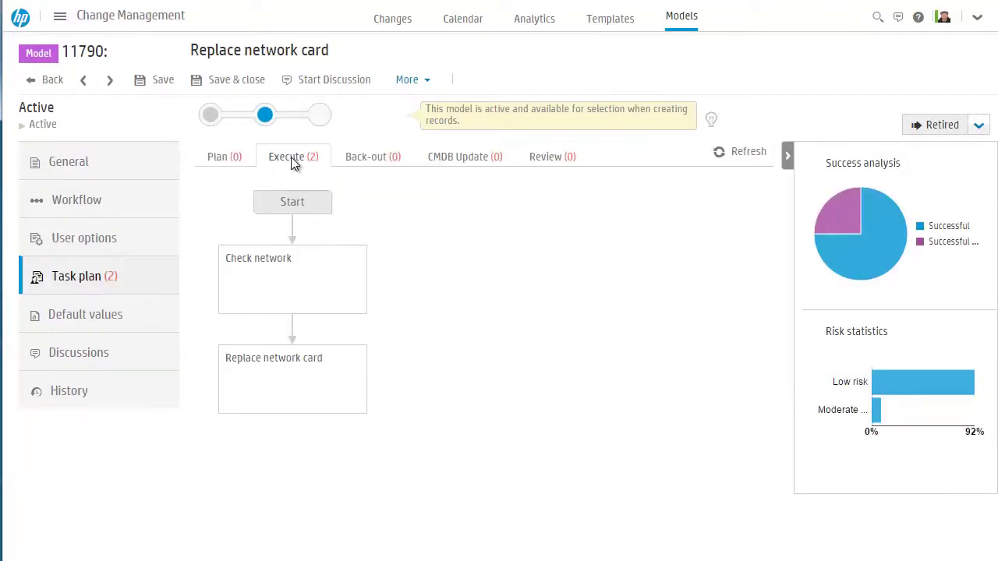
pyautogui.moveTo(289, 280)
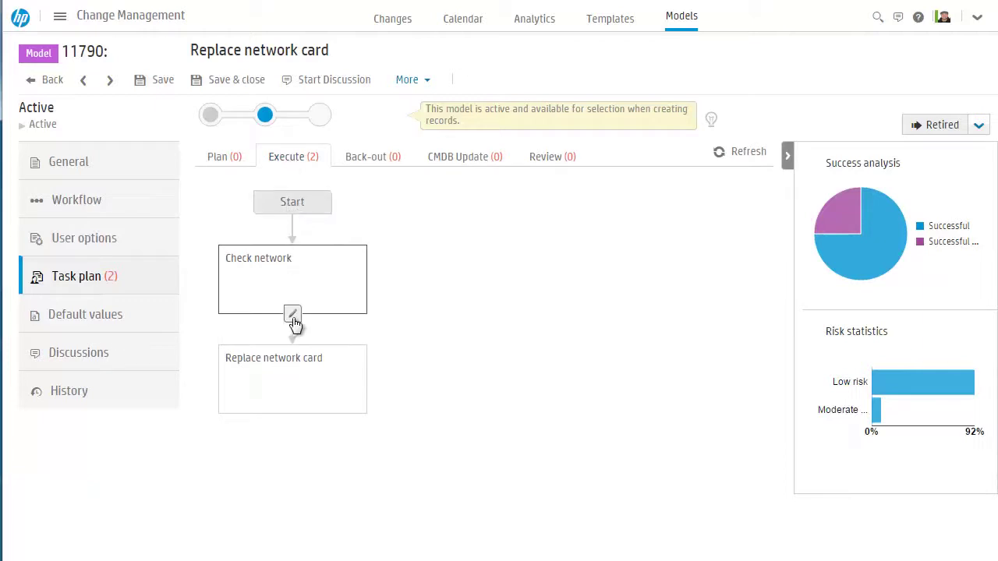
pyautogui.click(292, 316)
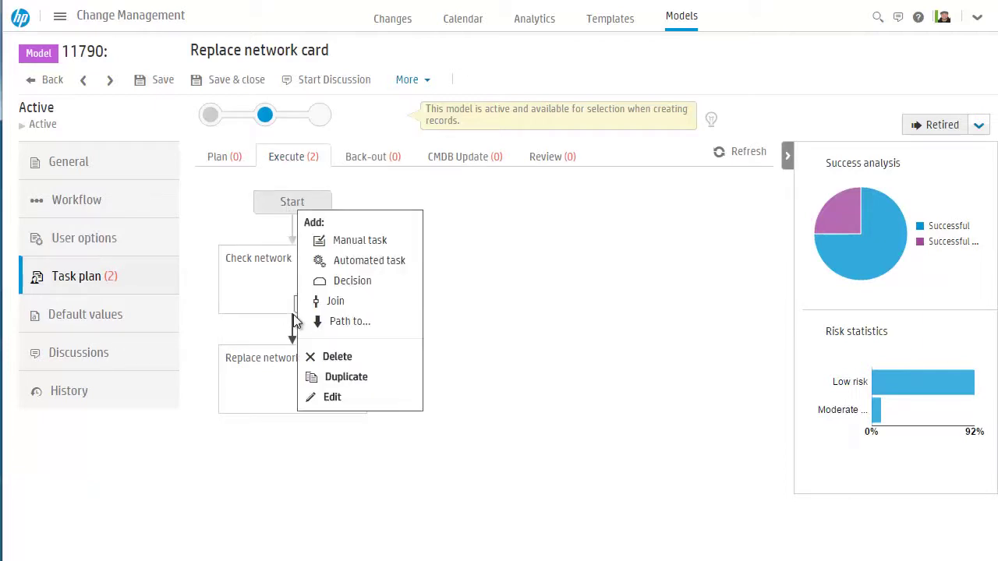
pyautogui.click(385, 262)
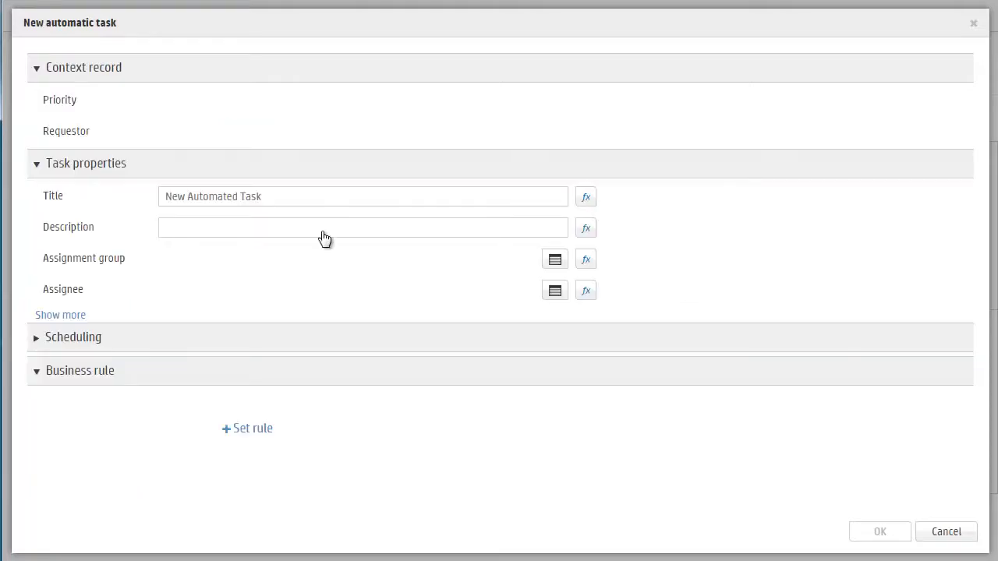
# Title the new task 'Check network' and give it an Execute HP OO flow rule.
pyautogui.tripleClick(294, 201)
pyautogui.write('Check network')
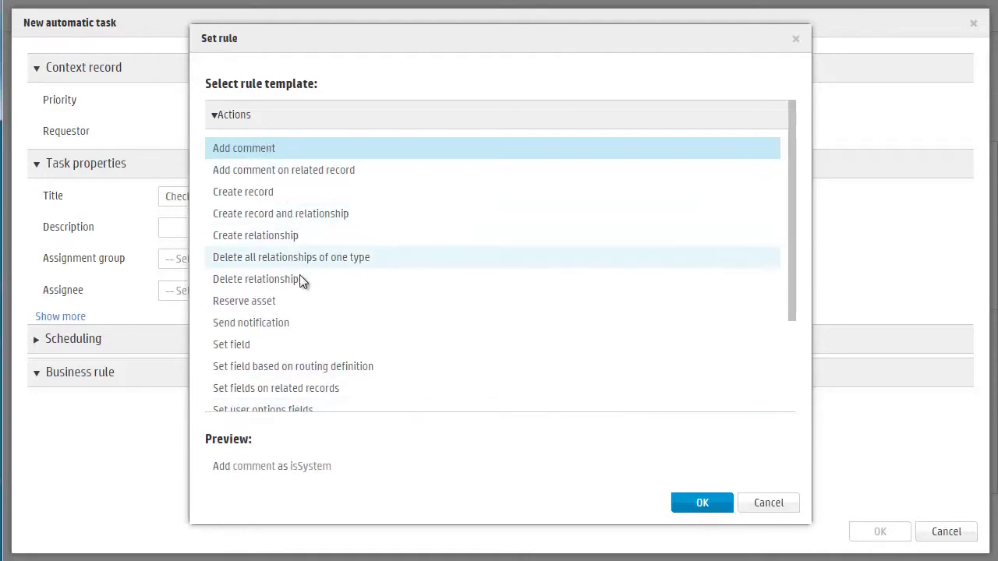
pyautogui.scroll(-3, 313, 355)
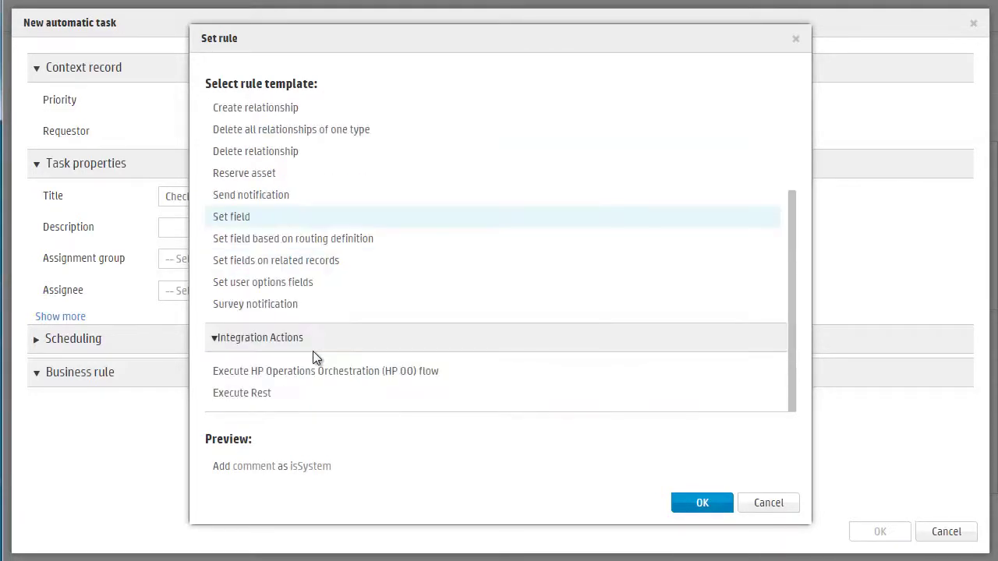
pyautogui.click(271, 371)
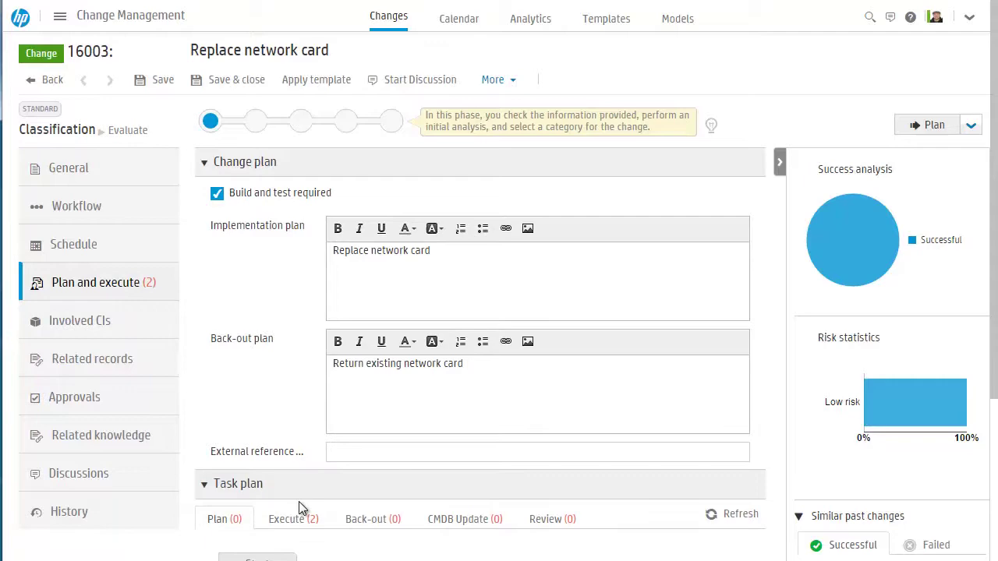
# Show change 16003's Execute-phase tasks: Check network, then Replace network card.
pyautogui.scroll(-3, 286, 451)
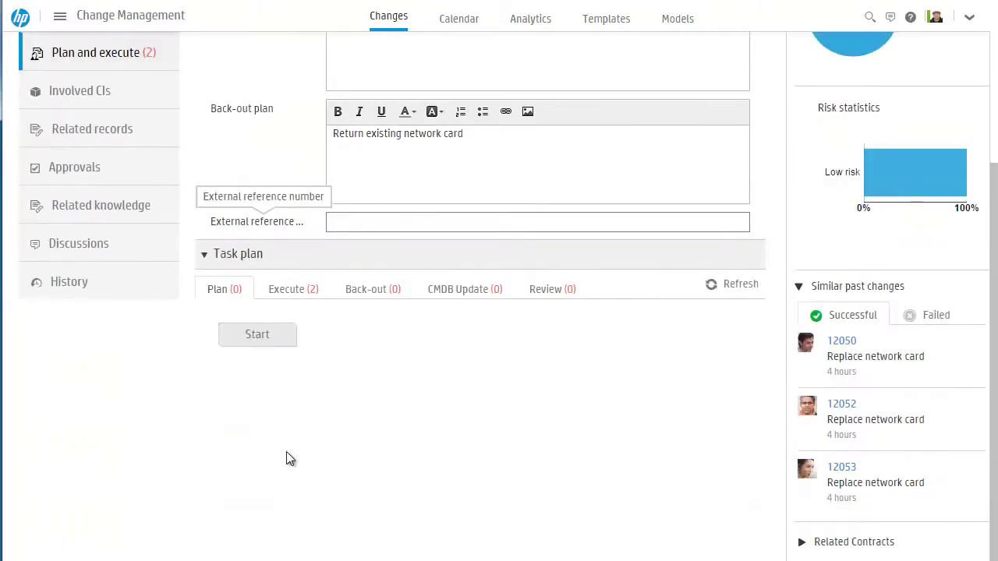
pyautogui.click(294, 288)
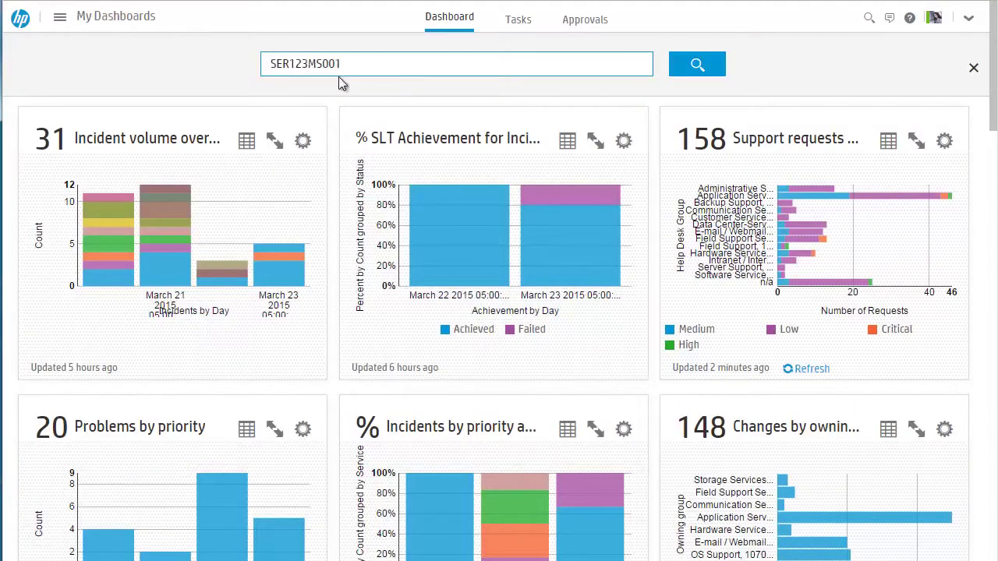
# Search globally for SER123MS001, open device 11702 for editing, and collapse Related Contracts.
pyautogui.press('Return')
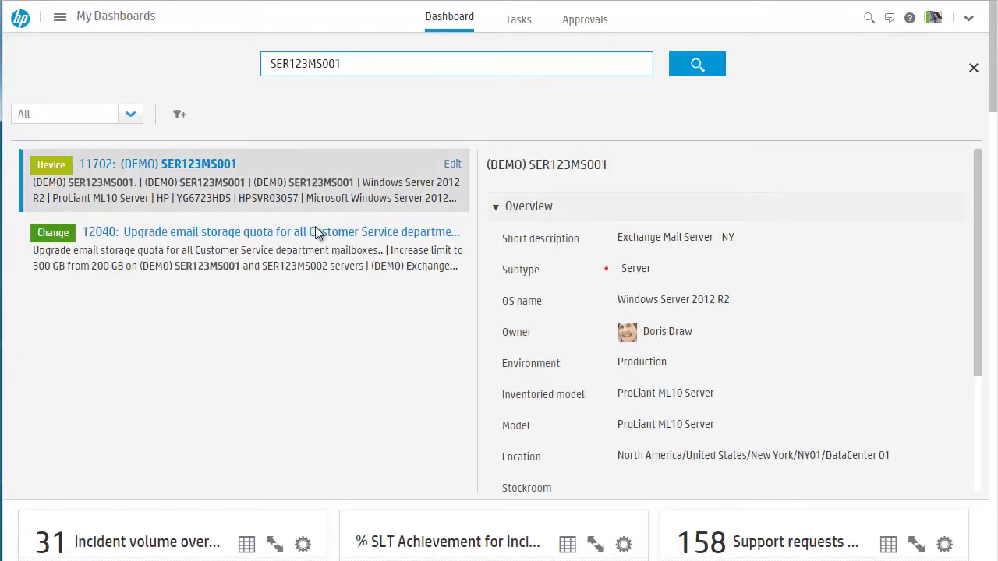
pyautogui.click(454, 165)
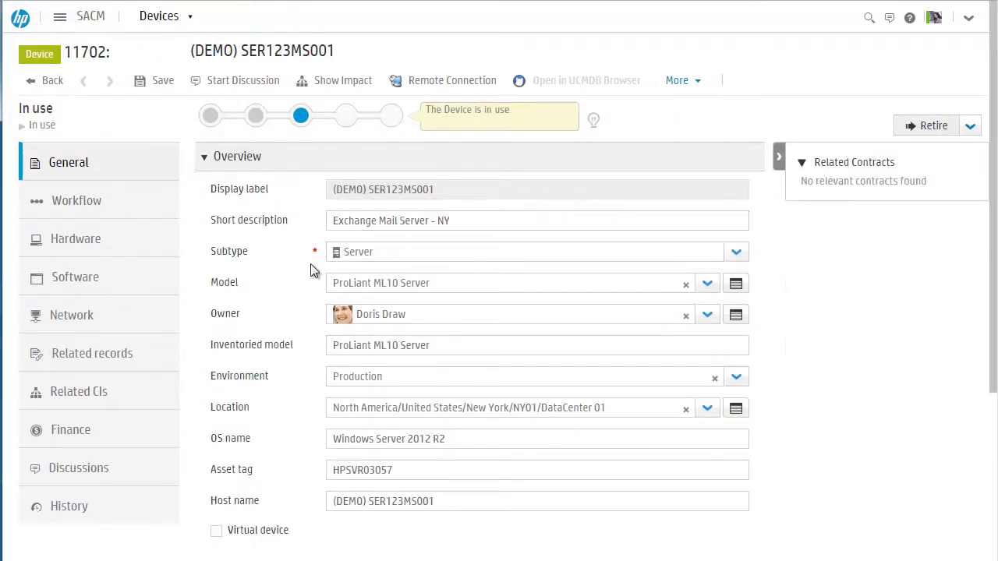
pyautogui.click(778, 157)
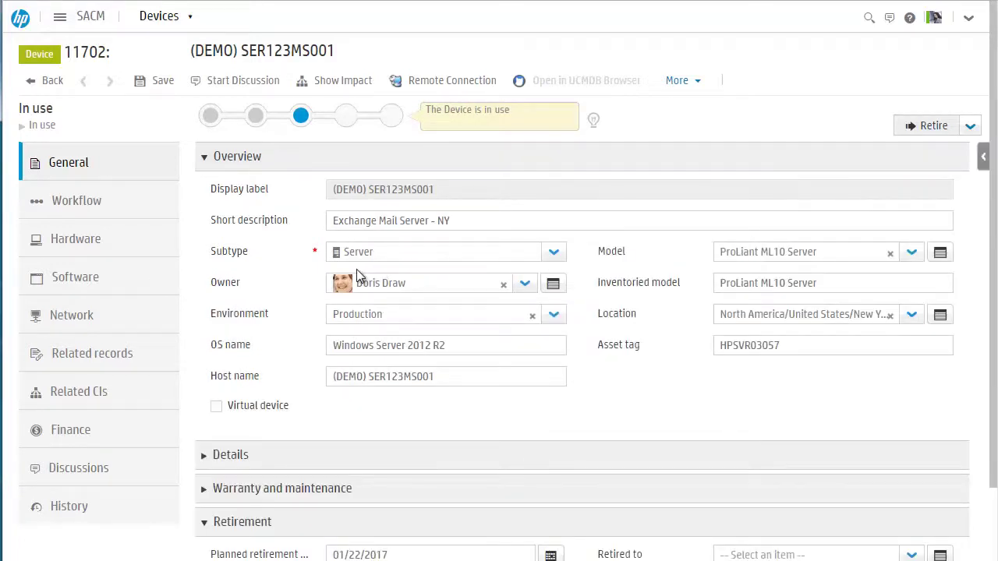
# Show the services impacted by device 11702 in the Affected Services view.
pyautogui.click(346, 86)
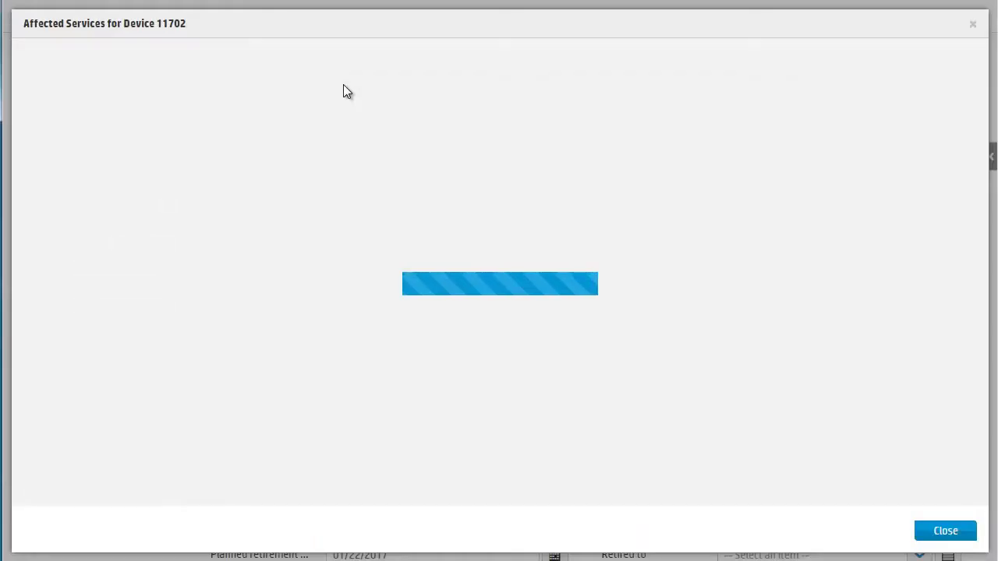